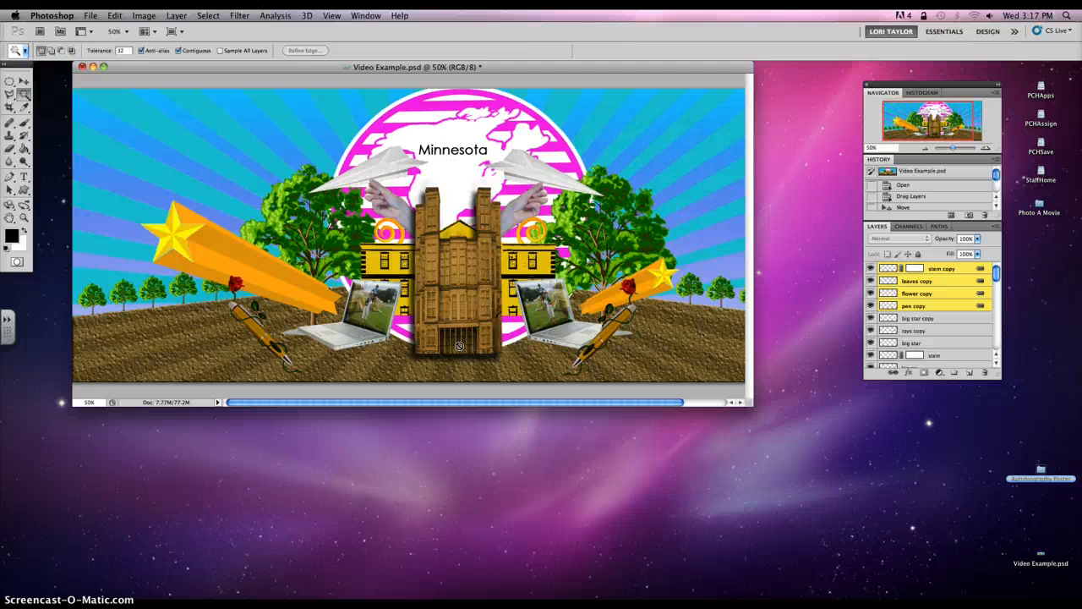
# Create a new white RGB document 5 inches wide and 3 inches high at 300 pixels/inch
pyautogui.moveTo(440, 338)
pyautogui.mouseDown()
pyautogui.moveTo(581, 347)
pyautogui.moveTo(233, 79)
pyautogui.moveTo(91, 17)
pyautogui.mouseUp()
pyautogui.click(90, 16)
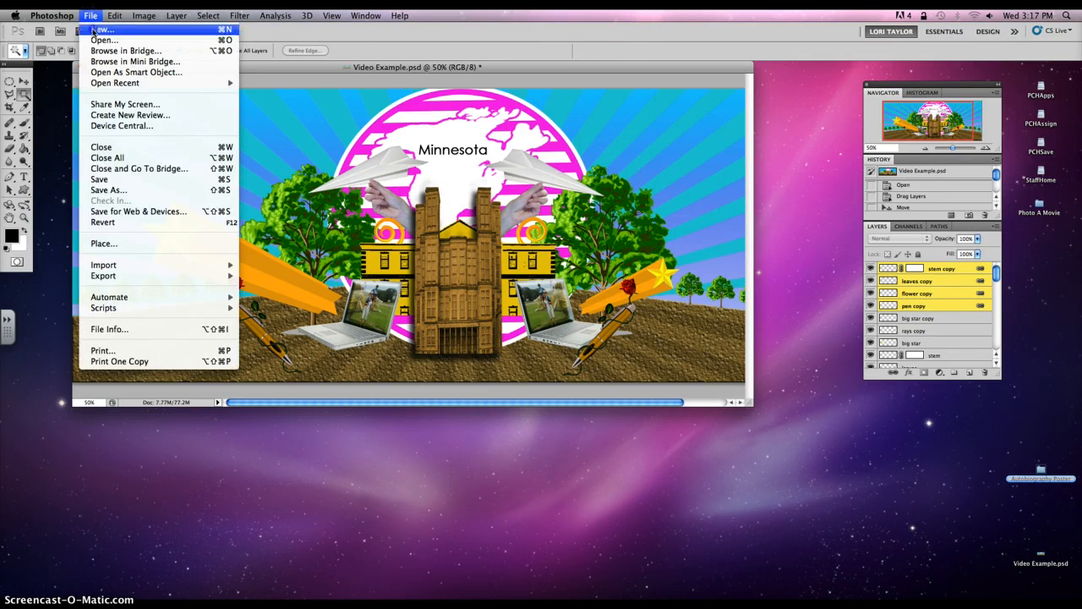
pyautogui.click(100, 28)
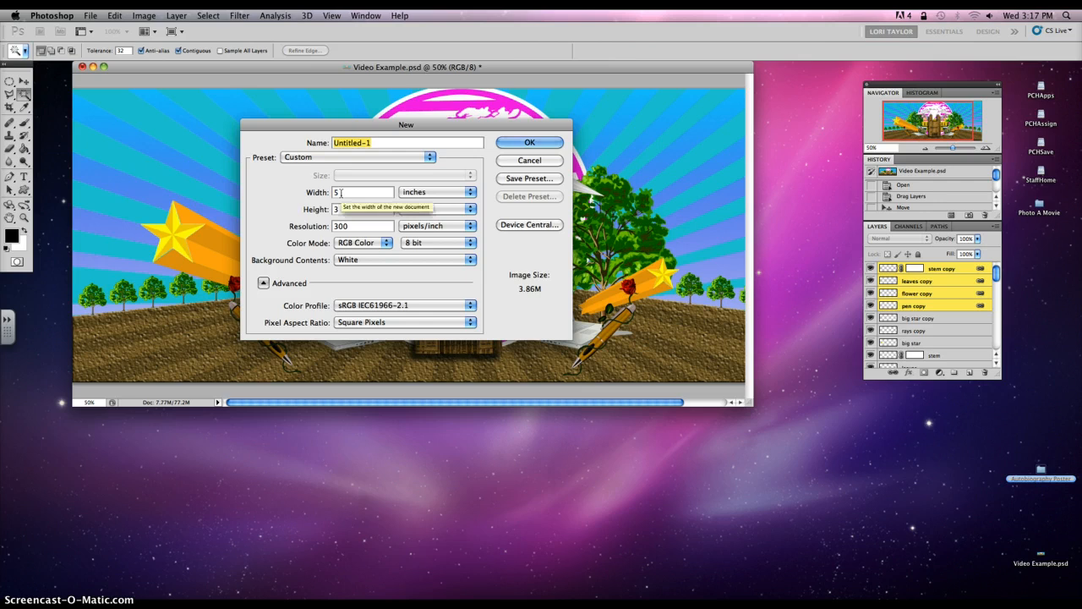
pyautogui.click(427, 192)
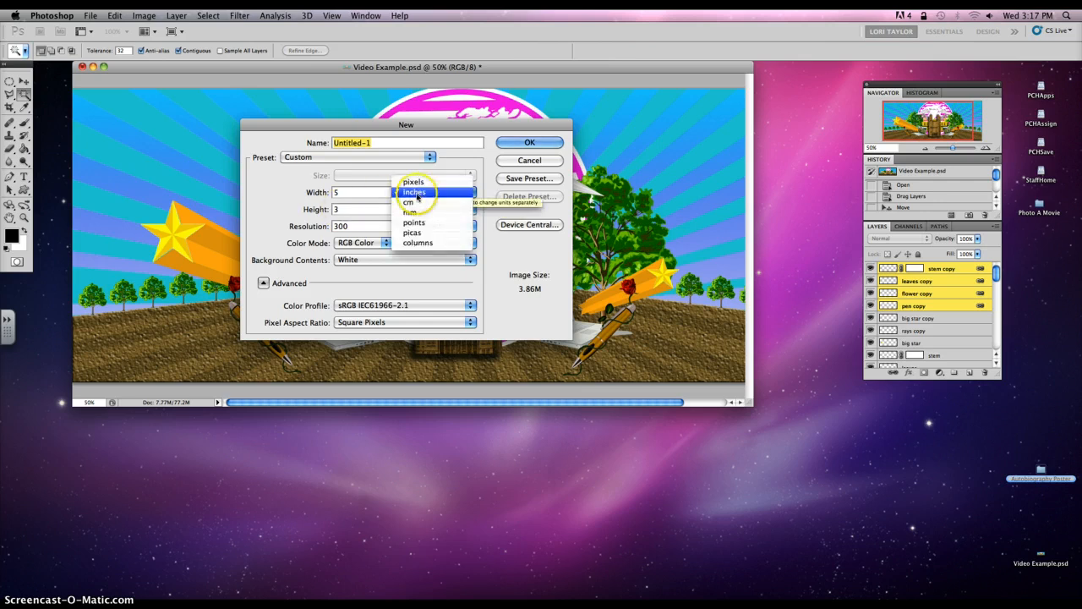
pyautogui.click(414, 192)
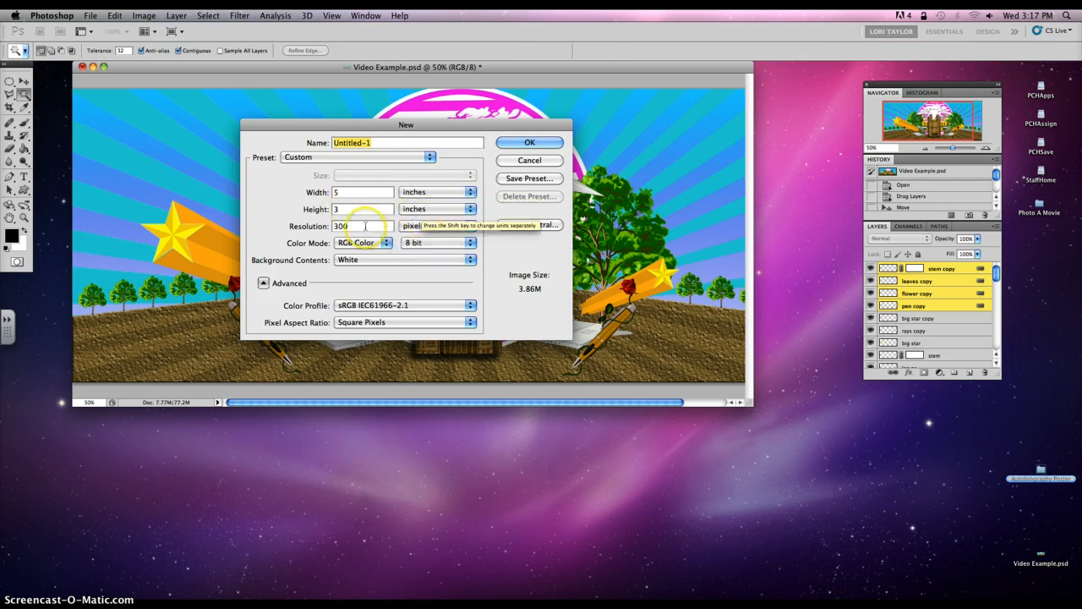
pyautogui.click(529, 142)
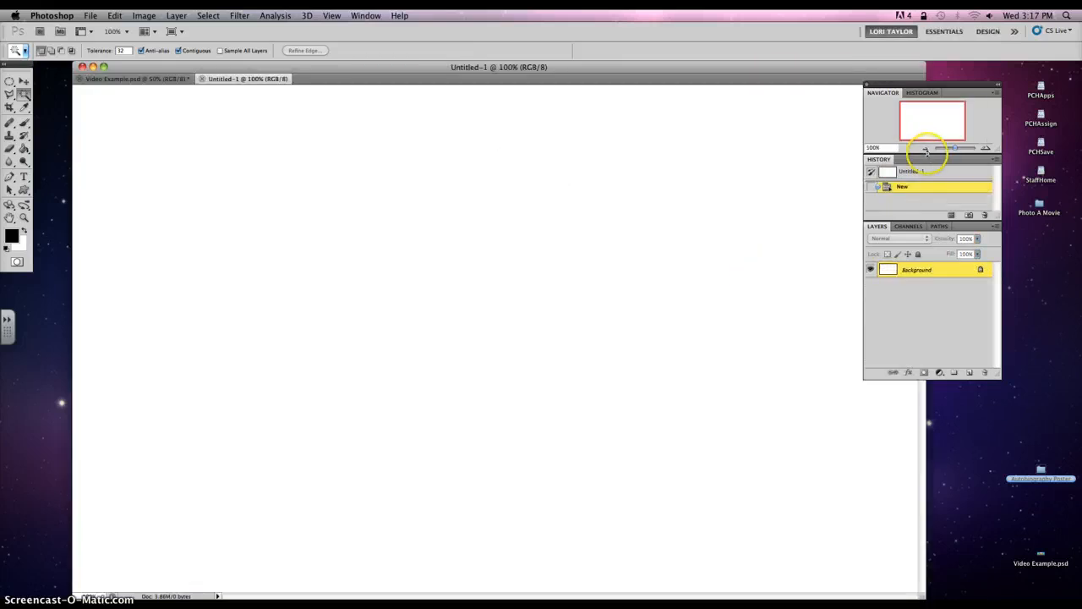
# Set the blank document's zoom to 50%, shrink its window around the canvas and reposition the window
pyautogui.click(926, 148)
pyautogui.click(925, 148)
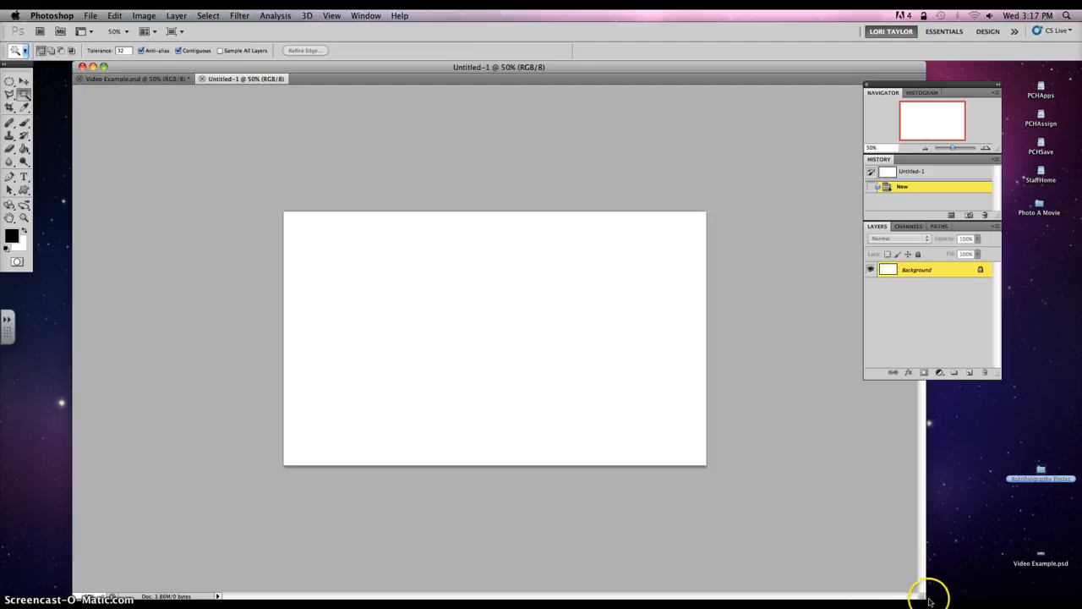
pyautogui.moveTo(928, 592); pyautogui.dragTo(606, 394)
pyautogui.moveTo(460, 80); pyautogui.dragTo(592, 122)
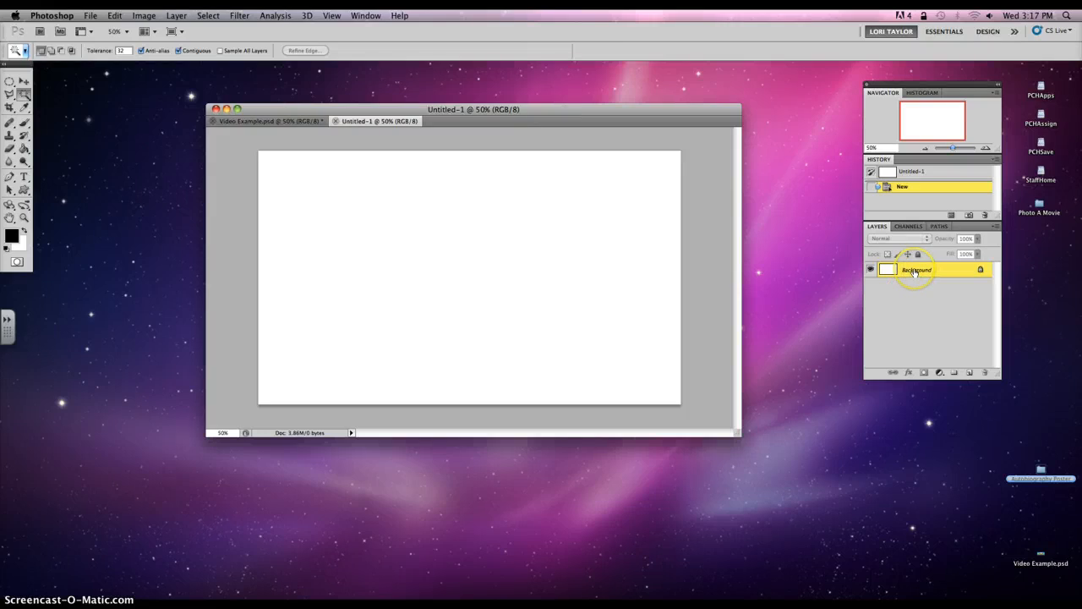
# Add a new layer above the background and name it "drawn swirl"
pyautogui.click(970, 373)
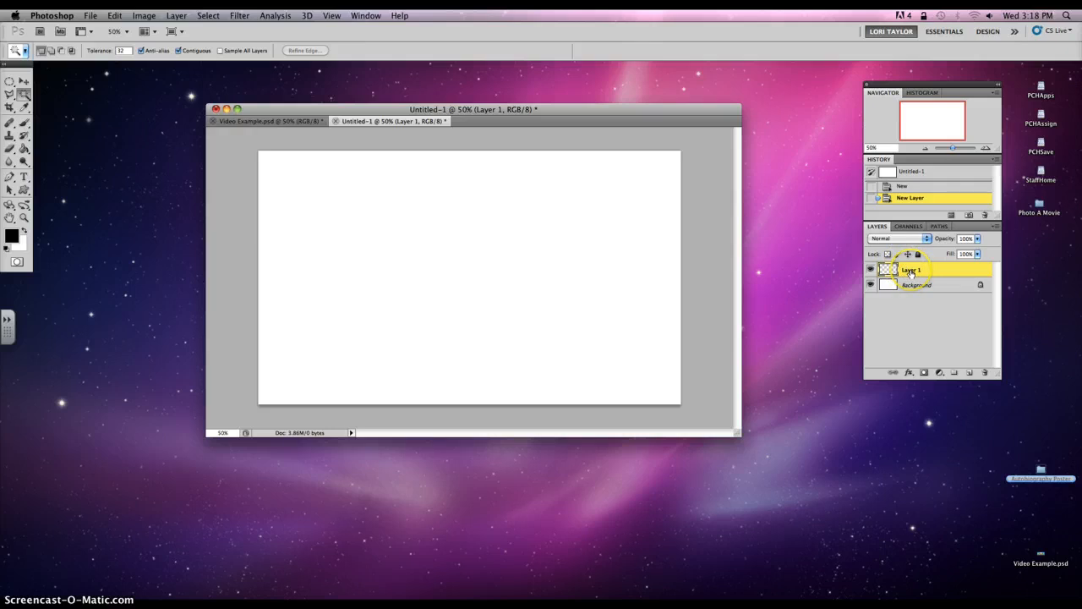
pyautogui.doubleClick(911, 271)
pyautogui.press('Return')
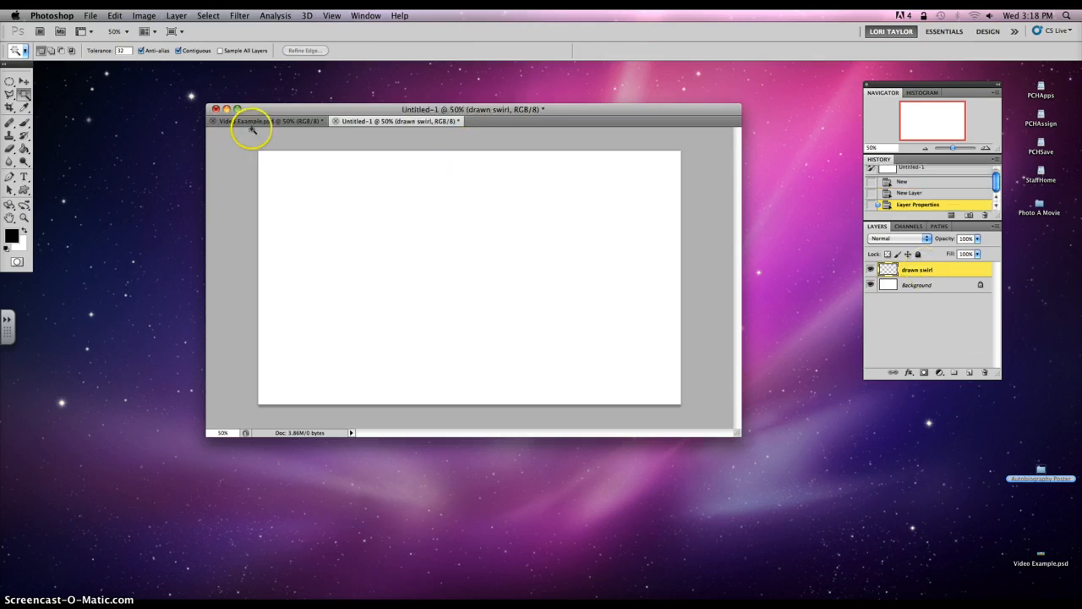
# Set the foreground color to a bright cyan with a hue of 179°
pyautogui.click(12, 238)
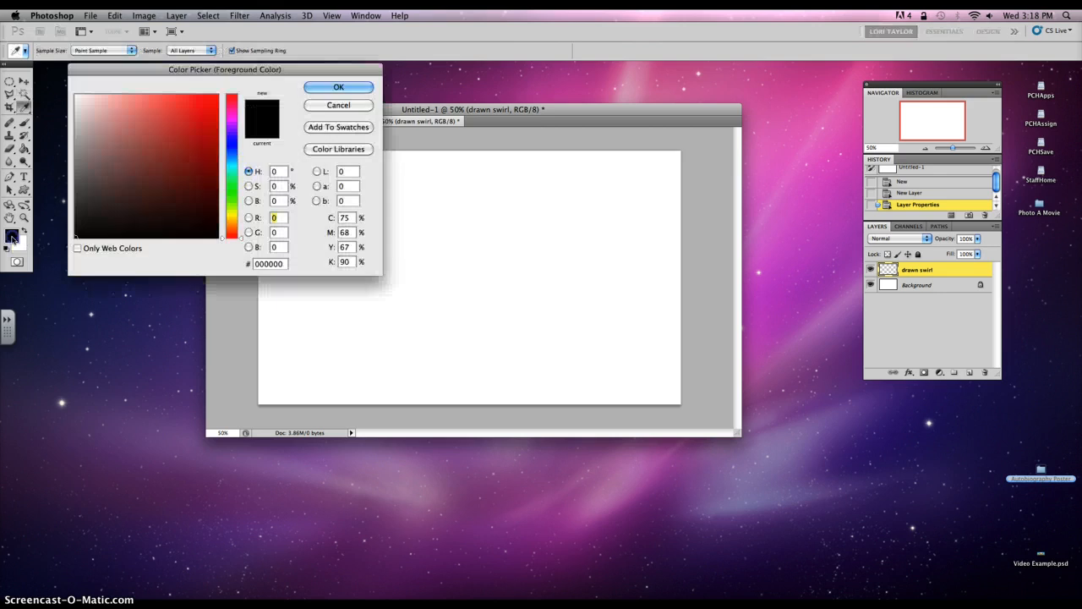
pyautogui.click(231, 166)
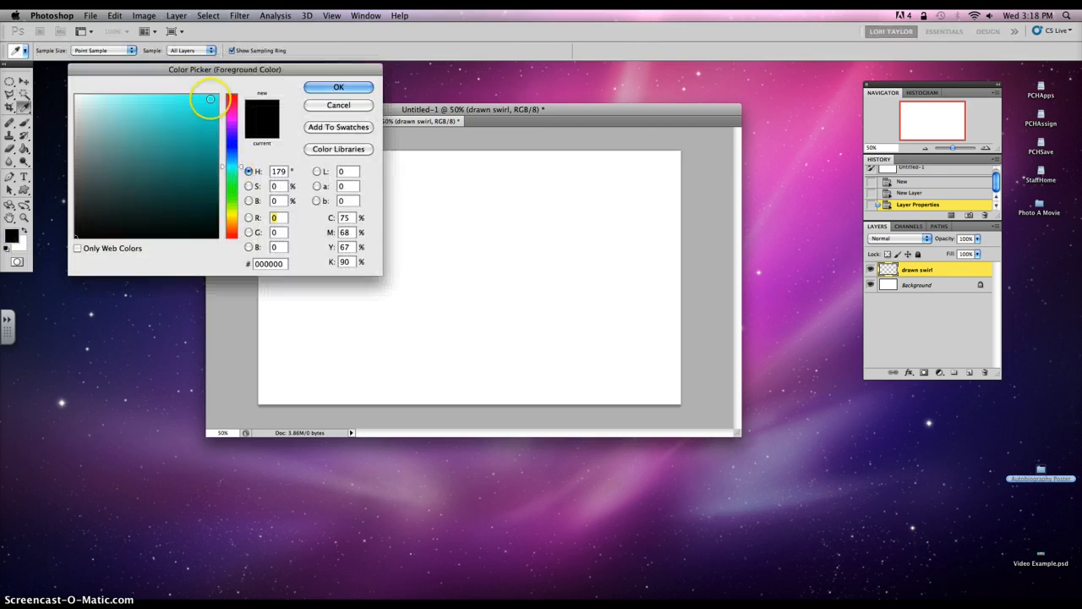
pyautogui.click(209, 96)
pyautogui.click(338, 87)
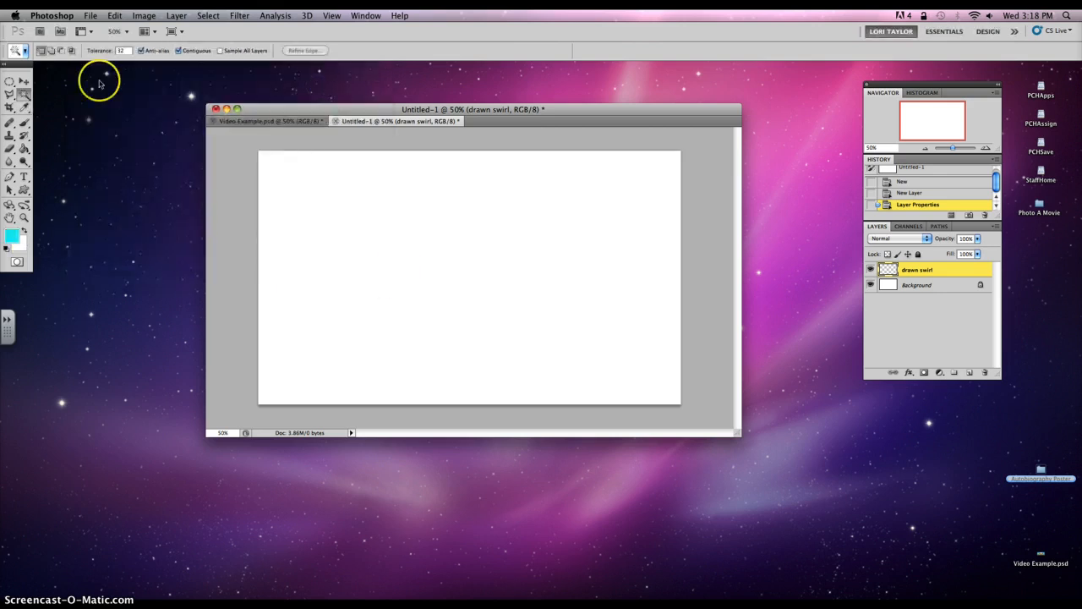
# Choose the Brush tool with a hard round tip at 20 px and 100% hardness
pyautogui.click(25, 123)
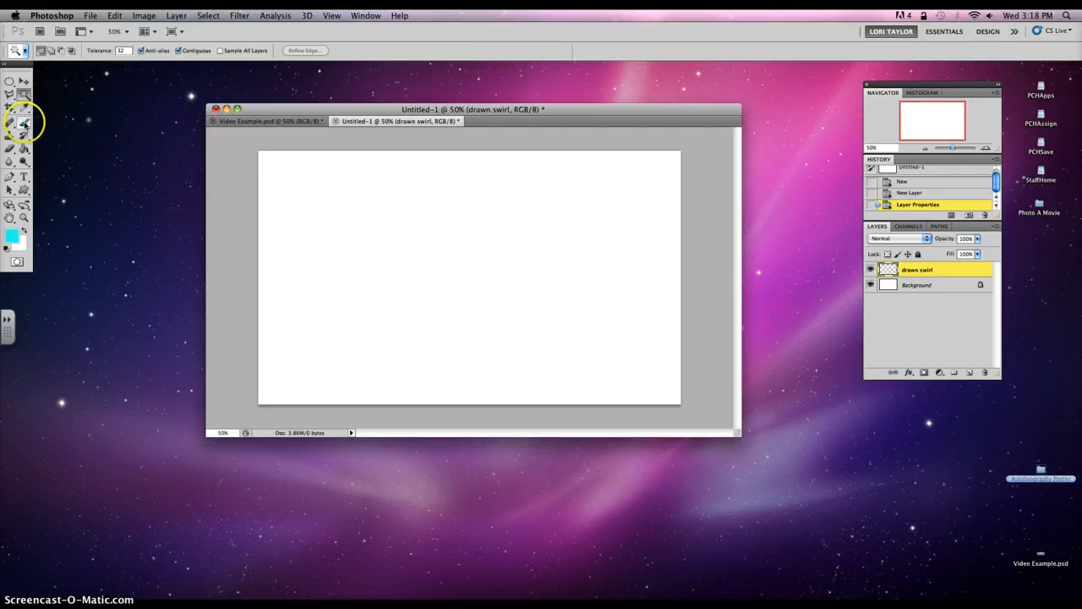
pyautogui.click(49, 51)
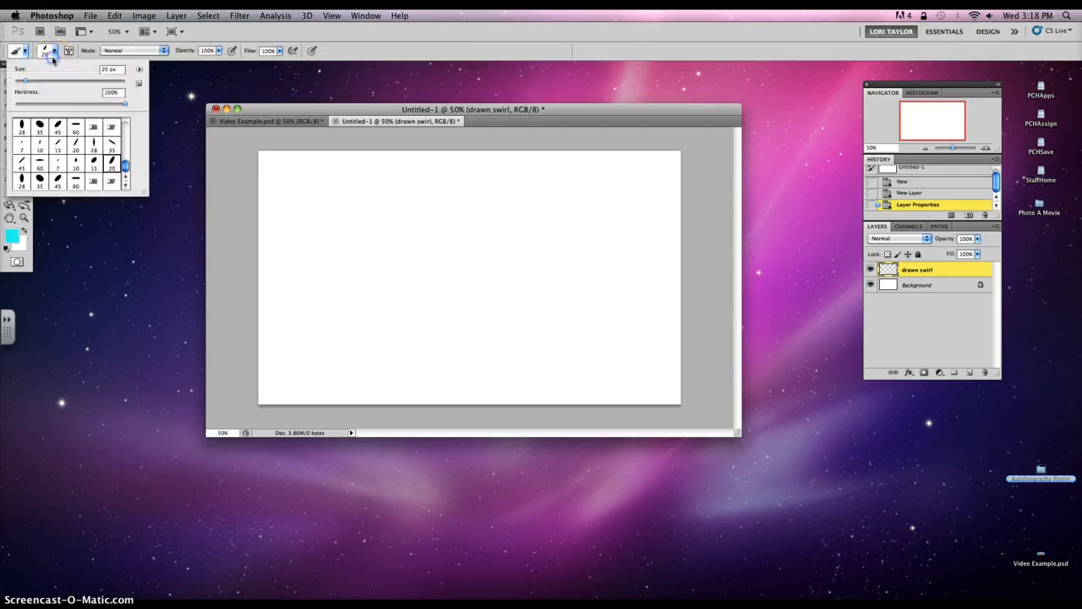
pyautogui.click(110, 150)
pyautogui.moveTo(125, 165); pyautogui.dragTo(131, 123)
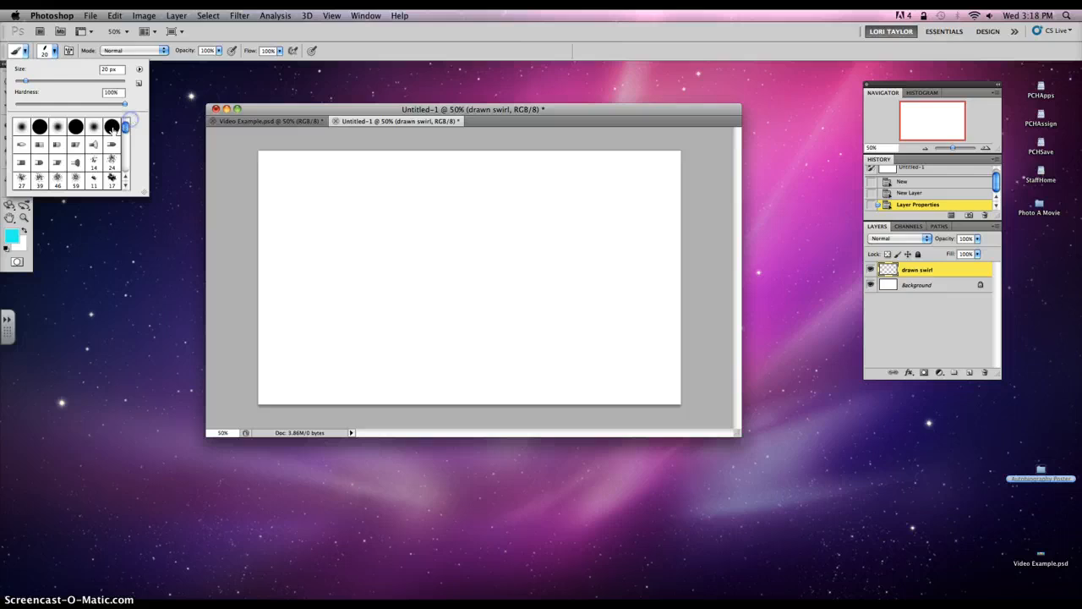
pyautogui.click(111, 127)
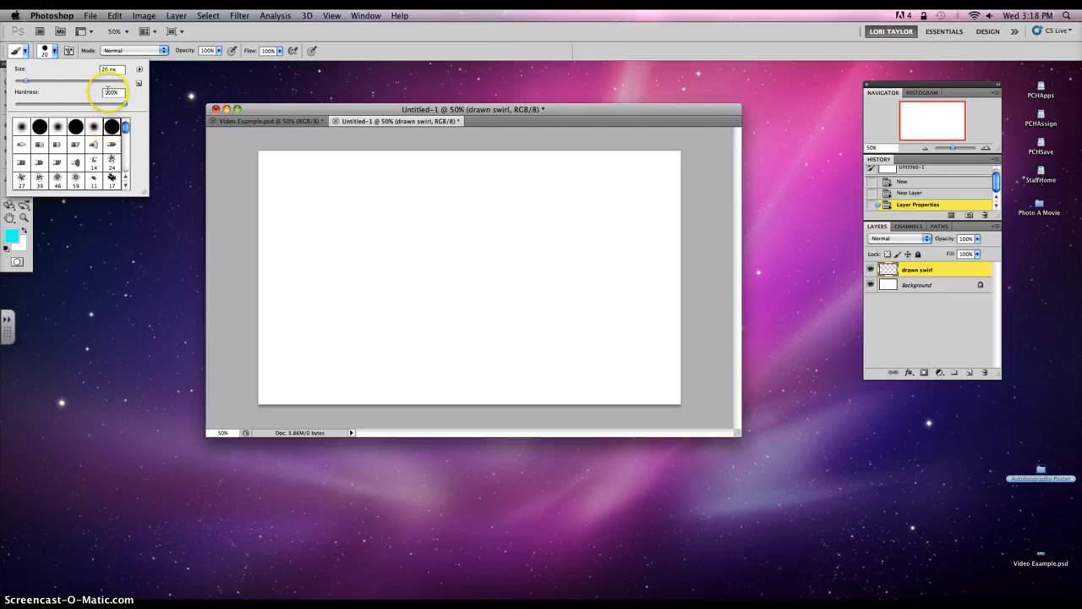
pyautogui.click(257, 112)
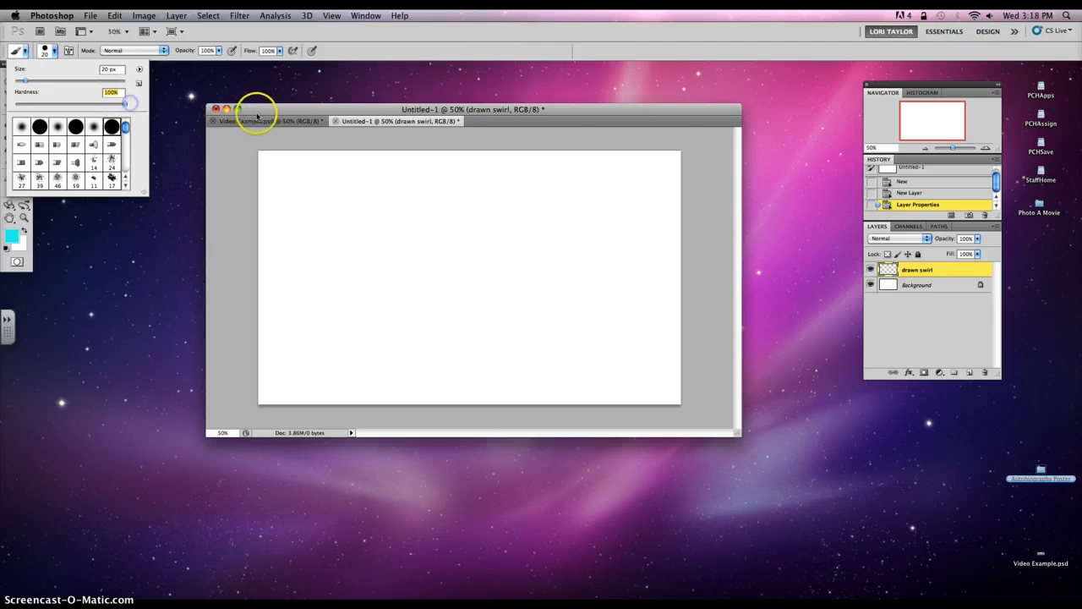
# Enlarge the hard round brush to 500 px over the blank canvas
pyautogui.click(309, 200)
pyautogui.press(']')
pyautogui.press(']')
pyautogui.press(']')
pyautogui.press(']')
pyautogui.press(']')
pyautogui.press(']')
pyautogui.press(']')
pyautogui.press(']')
pyautogui.press(']')
pyautogui.press(']')
pyautogui.press(']')
pyautogui.press(']')
pyautogui.press(']')
pyautogui.press(']')
pyautogui.press(']')
pyautogui.press(']')
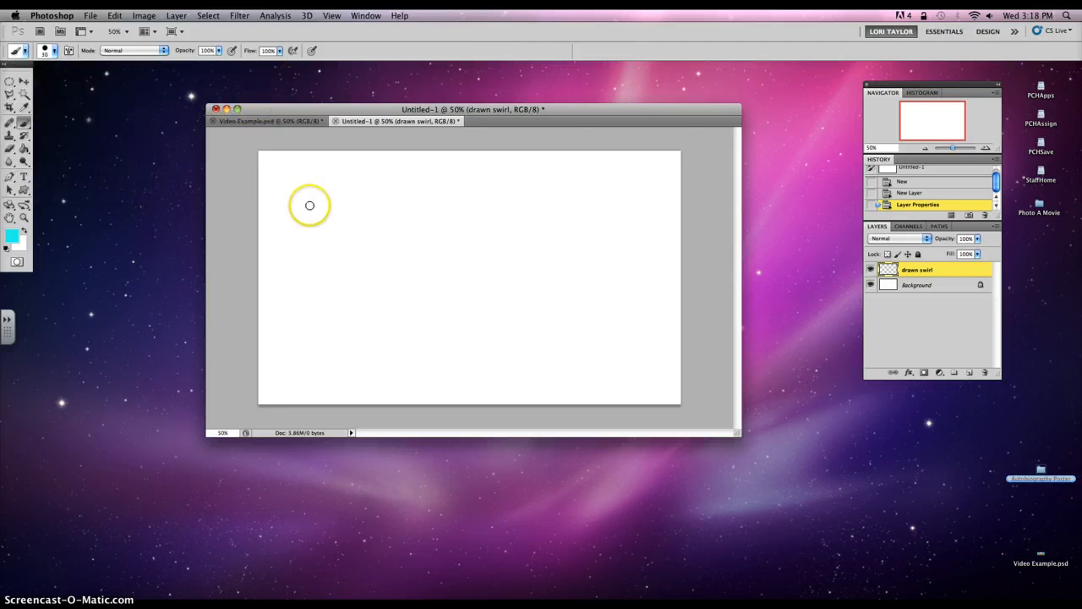
pyautogui.press('[')
pyautogui.press('[')
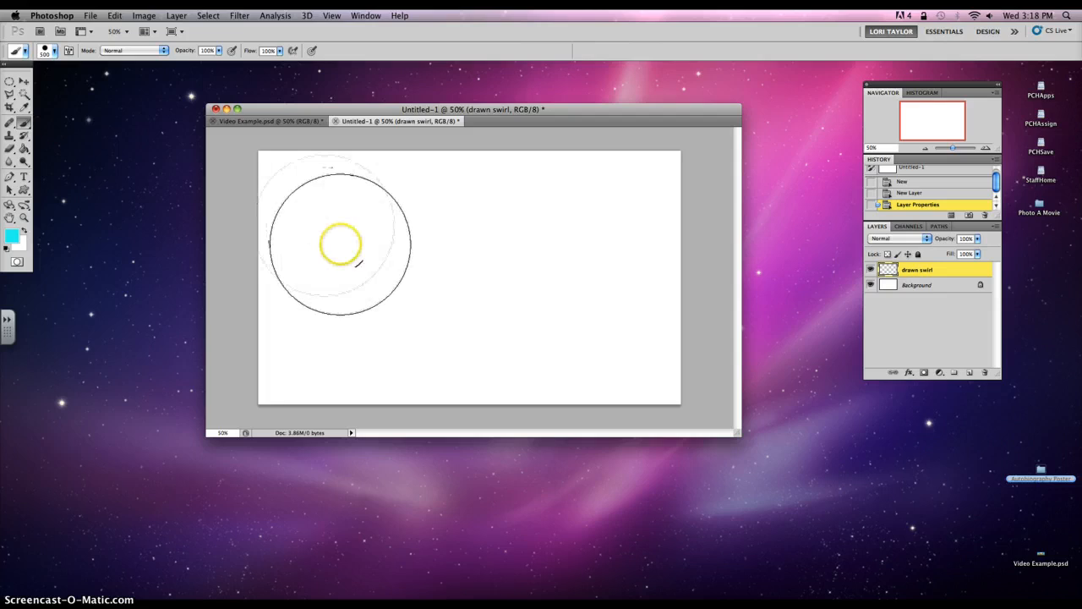
# Paint a solid cyan cloud of overlapping round lobes across the canvas, reducing the brush to 300 px for the smaller lobes
pyautogui.moveTo(337, 243)
pyautogui.mouseDown()
pyautogui.moveTo(362, 248)
pyautogui.moveTo(382, 223)
pyautogui.moveTo(415, 233)
pyautogui.moveTo(422, 261)
pyautogui.moveTo(471, 251)
pyautogui.moveTo(488, 226)
pyautogui.moveTo(496, 280)
pyautogui.moveTo(554, 287)
pyautogui.moveTo(576, 251)
pyautogui.moveTo(613, 287)
pyautogui.moveTo(594, 331)
pyautogui.moveTo(524, 327)
pyautogui.moveTo(479, 282)
pyautogui.moveTo(415, 343)
pyautogui.moveTo(359, 280)
pyautogui.moveTo(295, 293)
pyautogui.mouseUp()
pyautogui.click(534, 307)
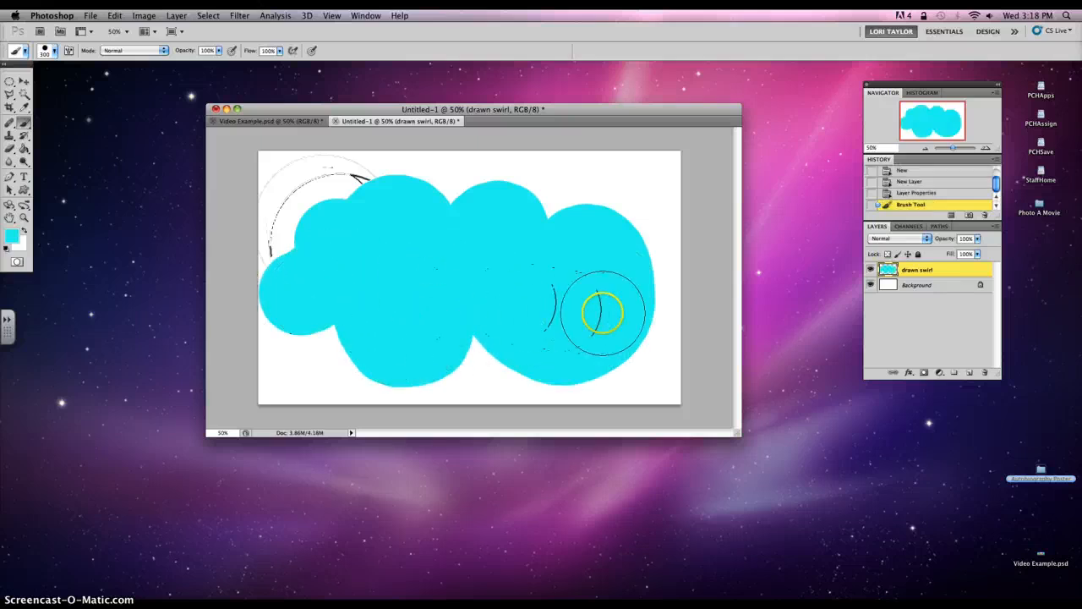
pyautogui.click(623, 285)
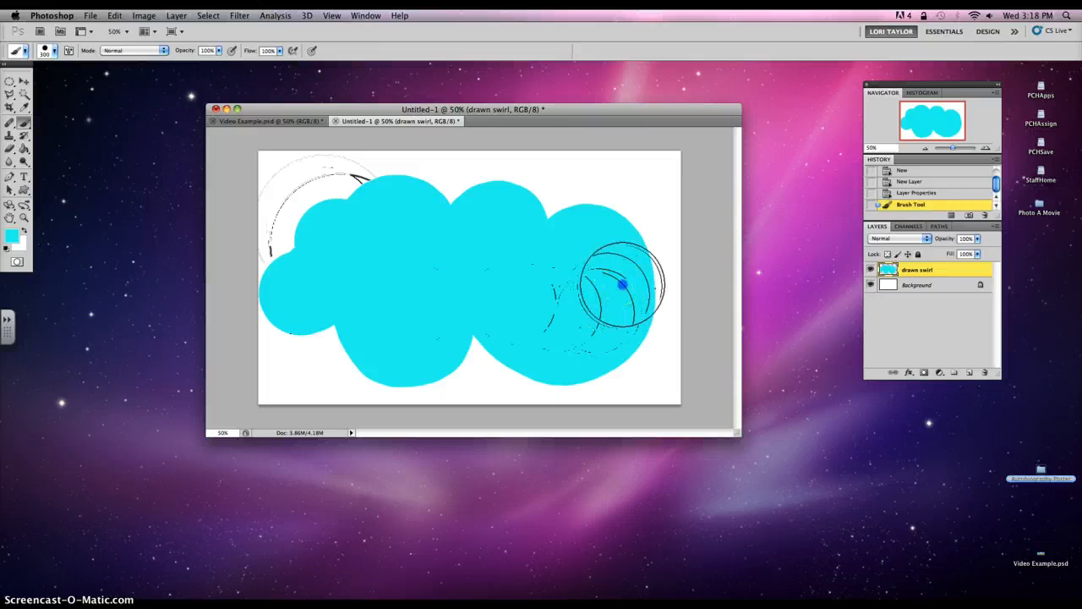
pyautogui.click(635, 282)
pyautogui.click(496, 322)
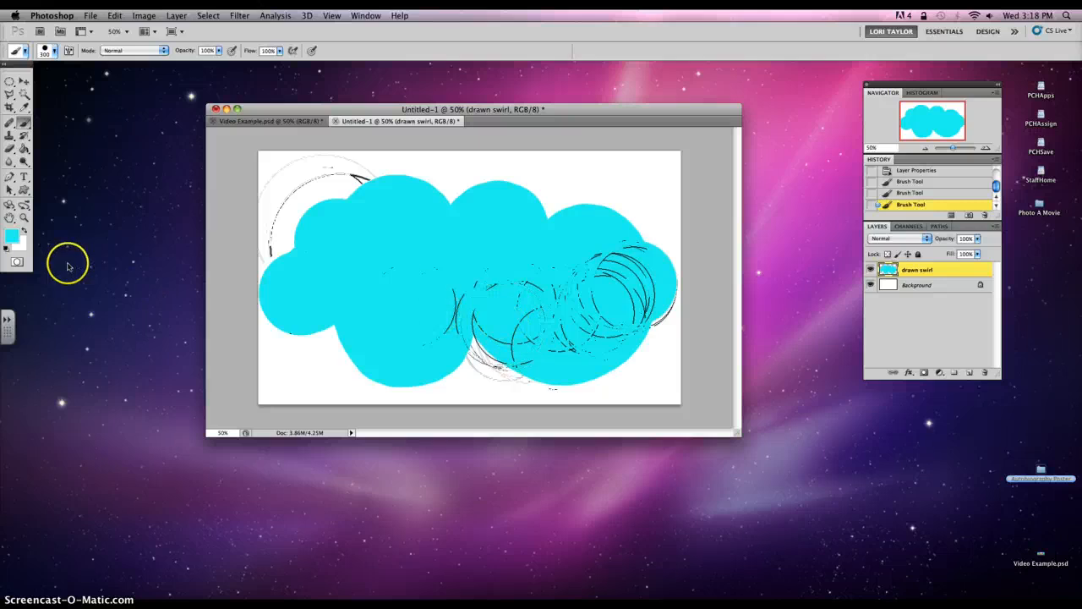
# Reset the foreground color to black and append the Calligraphic Brushes set to the current brushes
pyautogui.click(7, 249)
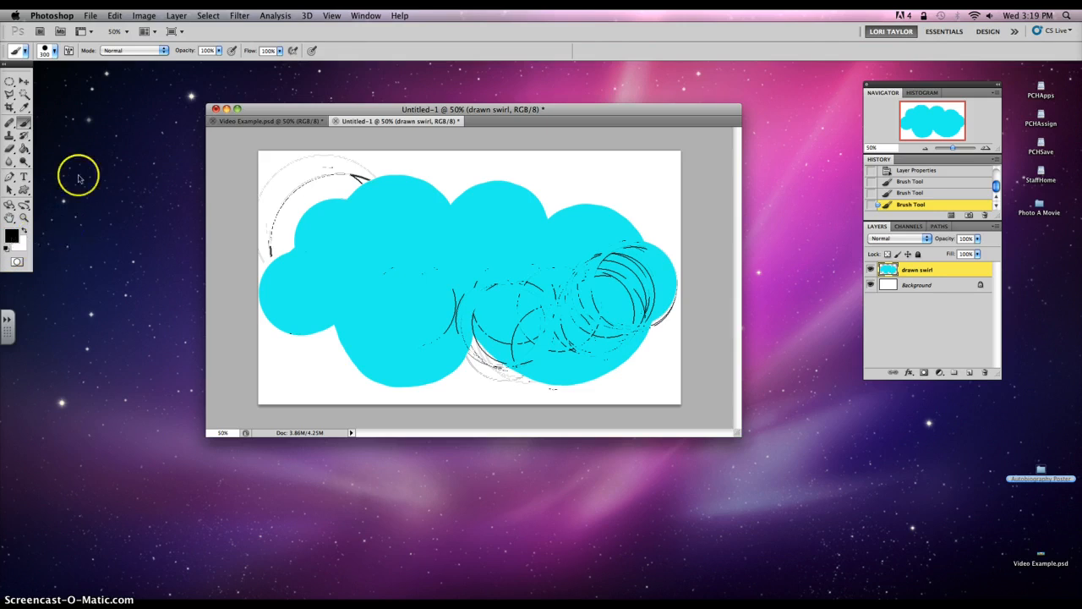
pyautogui.click(55, 52)
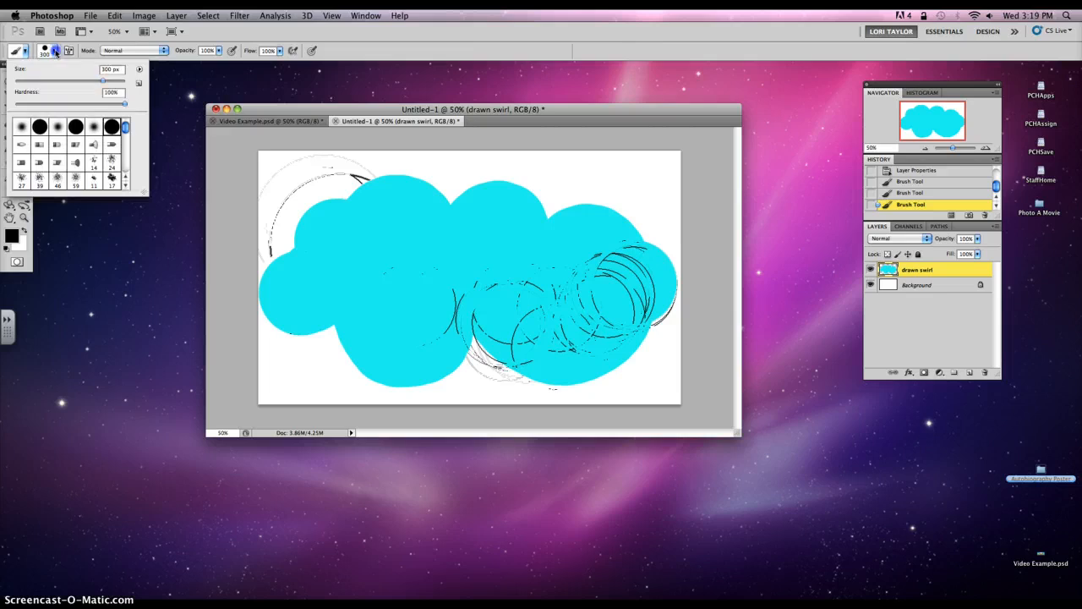
pyautogui.click(140, 71)
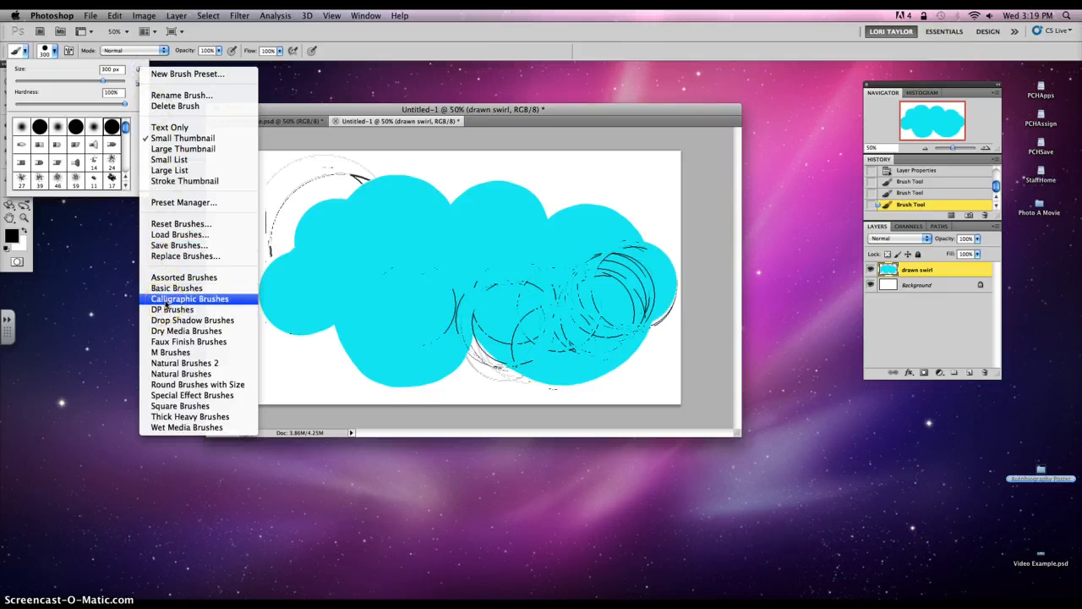
pyautogui.click(166, 305)
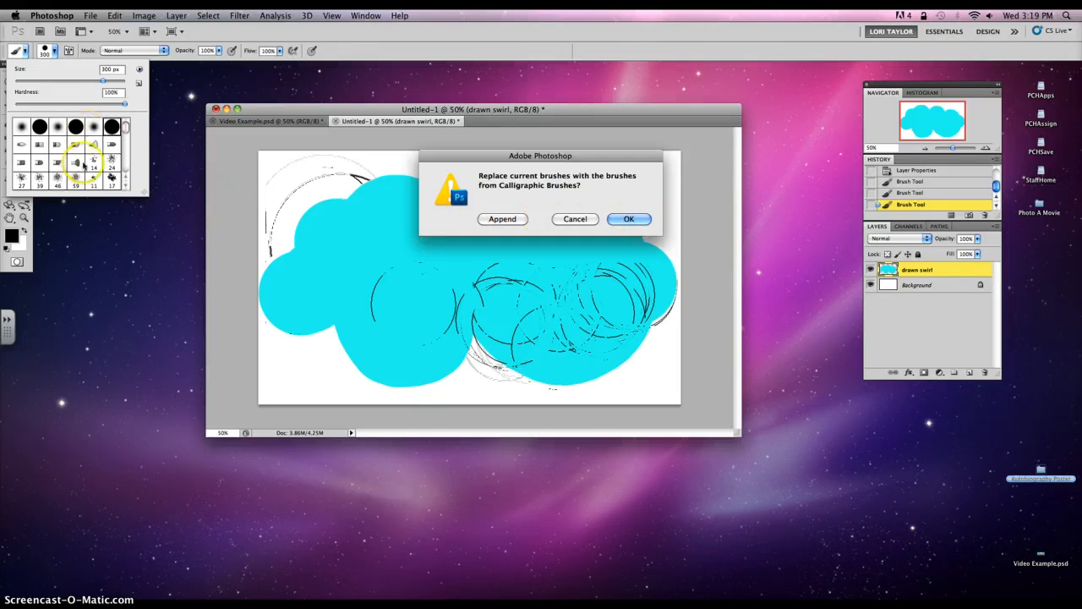
pyautogui.click(503, 219)
# Select the 20 px oval calligraphic brush from the newly added presets
pyautogui.moveTo(125, 127); pyautogui.dragTo(125, 167)
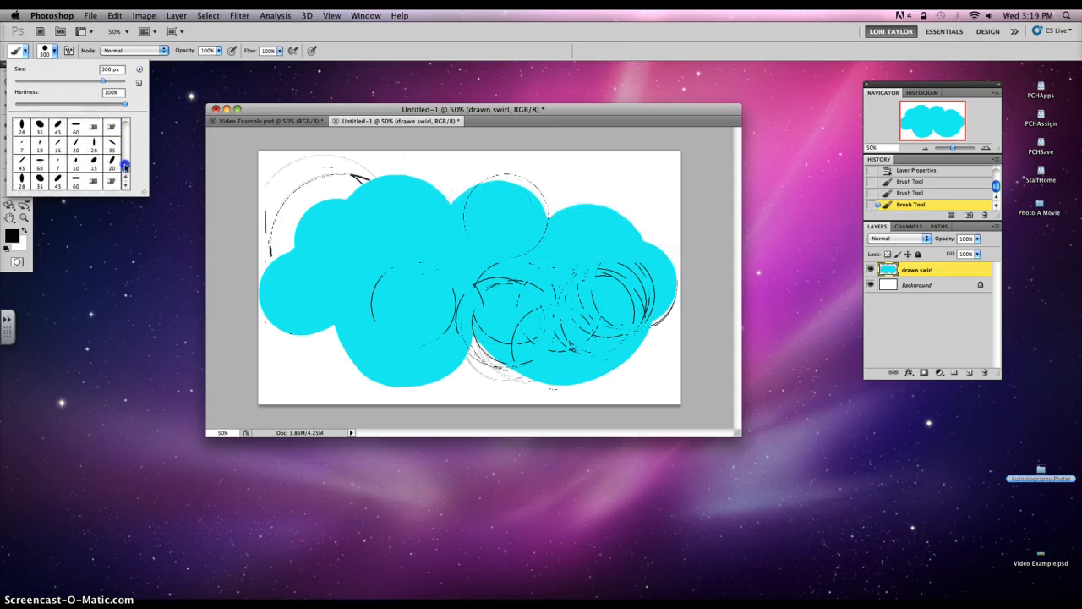
pyautogui.click(96, 165)
pyautogui.click(111, 164)
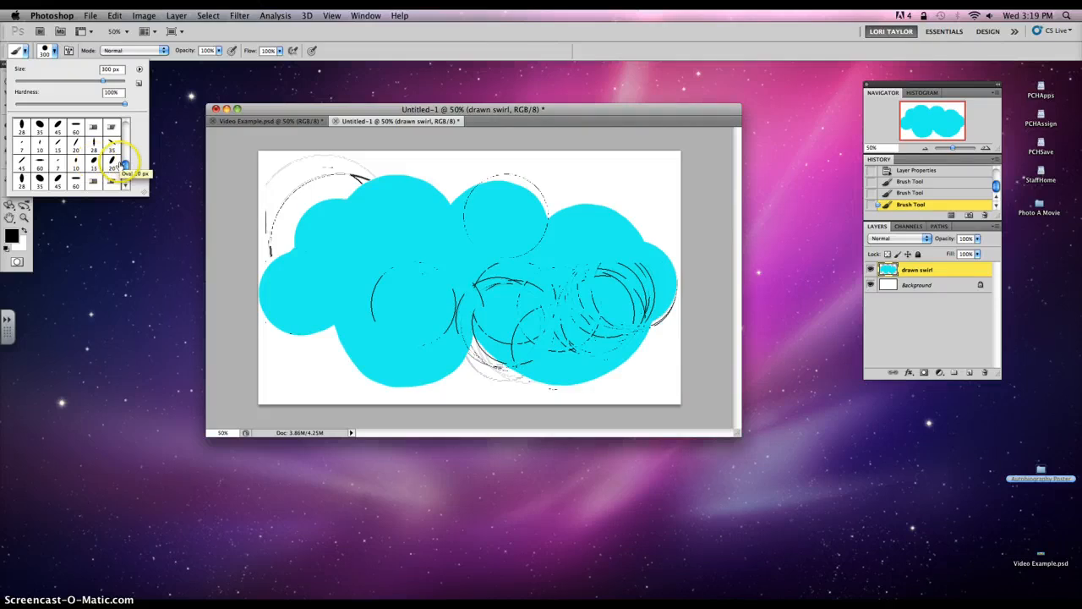
pyautogui.click(111, 163)
# Draw black swirls on the cloud's left half: a large central spiral, two smaller spirals branching from it, and a zigzag beneath
pyautogui.moveTo(240, 181)
pyautogui.mouseDown()
pyautogui.moveTo(285, 184)
pyautogui.moveTo(294, 247)
pyautogui.moveTo(295, 230)
pyautogui.moveTo(469, 294)
pyautogui.moveTo(457, 224)
pyautogui.moveTo(389, 251)
pyautogui.moveTo(460, 261)
pyautogui.moveTo(426, 233)
pyautogui.moveTo(423, 263)
pyautogui.moveTo(430, 255)
pyautogui.mouseUp()
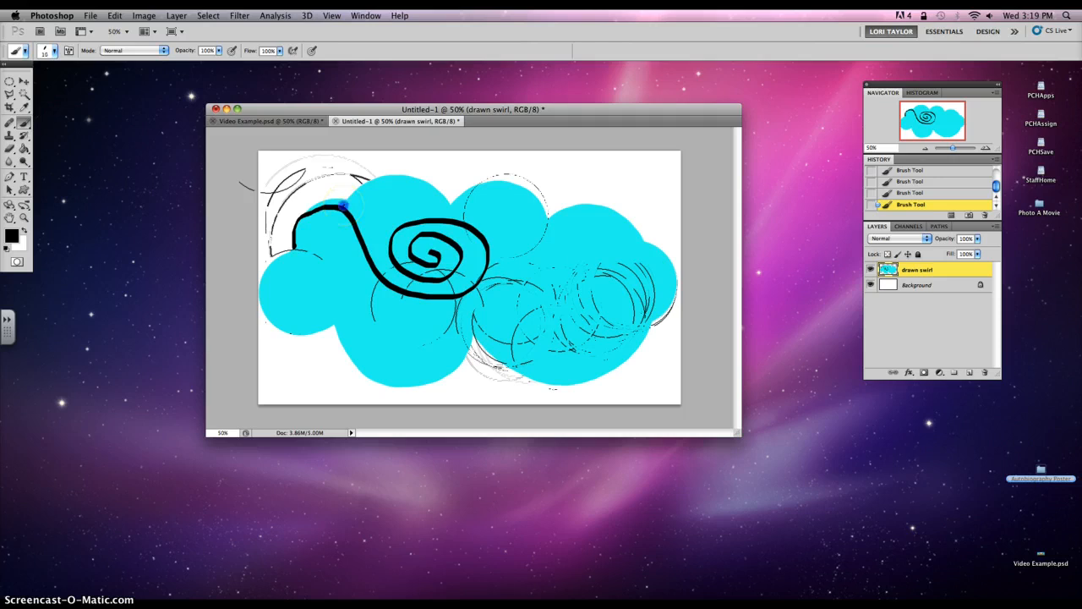
pyautogui.moveTo(342, 206)
pyautogui.mouseDown()
pyautogui.moveTo(512, 235)
pyautogui.moveTo(525, 225)
pyautogui.moveTo(521, 200)
pyautogui.moveTo(497, 209)
pyautogui.mouseUp()
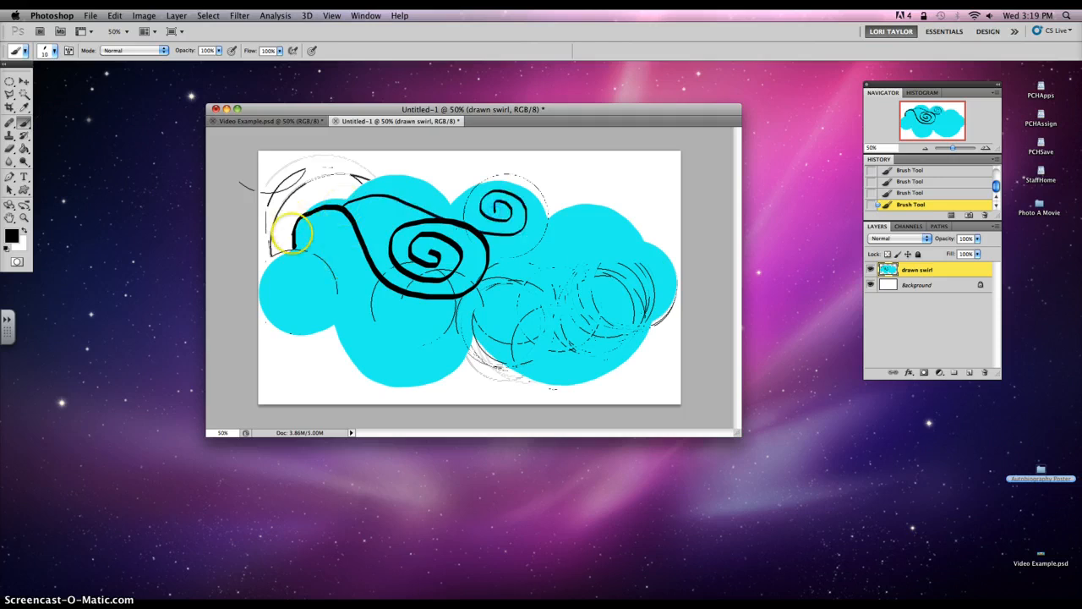
pyautogui.moveTo(295, 246)
pyautogui.mouseDown()
pyautogui.moveTo(338, 226)
pyautogui.moveTo(342, 252)
pyautogui.moveTo(294, 269)
pyautogui.mouseUp()
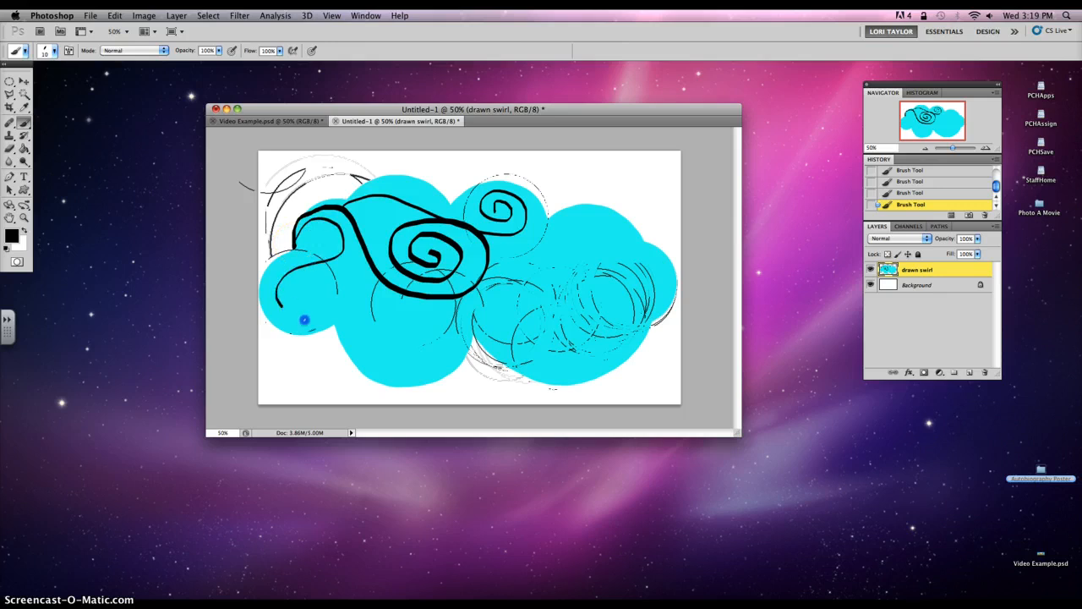
pyautogui.moveTo(303, 320)
pyautogui.mouseDown()
pyautogui.moveTo(337, 308)
pyautogui.moveTo(319, 268)
pyautogui.moveTo(286, 276)
pyautogui.moveTo(305, 294)
pyautogui.mouseUp()
pyautogui.moveTo(369, 261)
pyautogui.mouseDown()
pyautogui.moveTo(360, 307)
pyautogui.moveTo(390, 290)
pyautogui.moveTo(409, 319)
pyautogui.moveTo(417, 296)
pyautogui.moveTo(439, 328)
pyautogui.moveTo(445, 296)
pyautogui.moveTo(472, 323)
pyautogui.mouseUp()
# Enlarge the brush to 40 px and draw a thick black outline along the right lobe, curling into a large spiral inside
pyautogui.press(']')
pyautogui.press(']')
pyautogui.press(']')
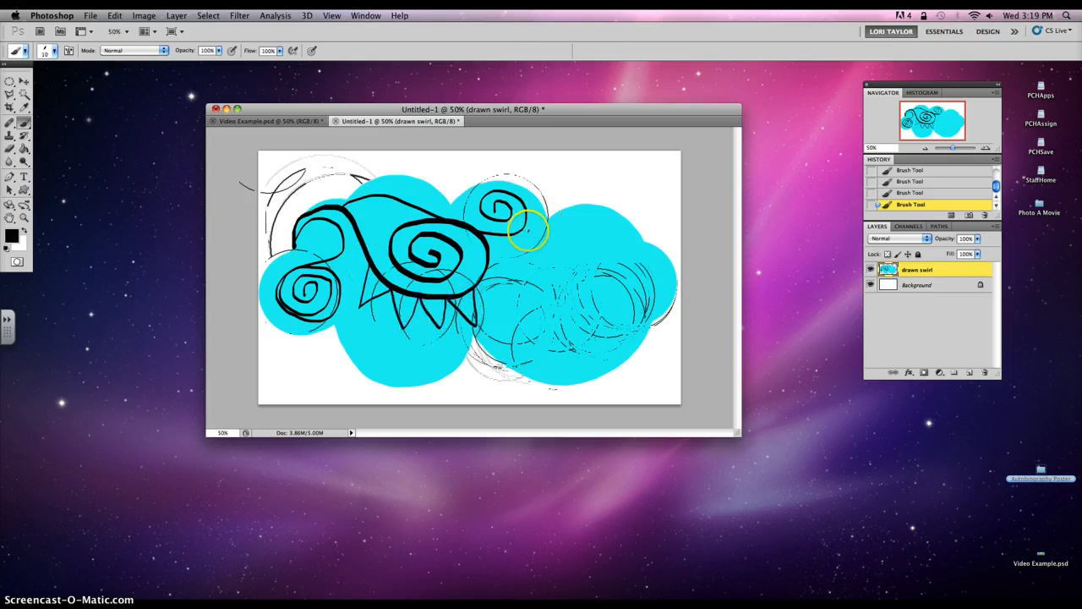
pyautogui.click(547, 219)
pyautogui.moveTo(583, 209)
pyautogui.mouseDown()
pyautogui.moveTo(623, 221)
pyautogui.moveTo(671, 281)
pyautogui.moveTo(654, 299)
pyautogui.moveTo(547, 257)
pyautogui.moveTo(517, 274)
pyautogui.moveTo(528, 337)
pyautogui.moveTo(580, 347)
pyautogui.moveTo(581, 289)
pyautogui.moveTo(546, 276)
pyautogui.moveTo(554, 301)
pyautogui.mouseUp()
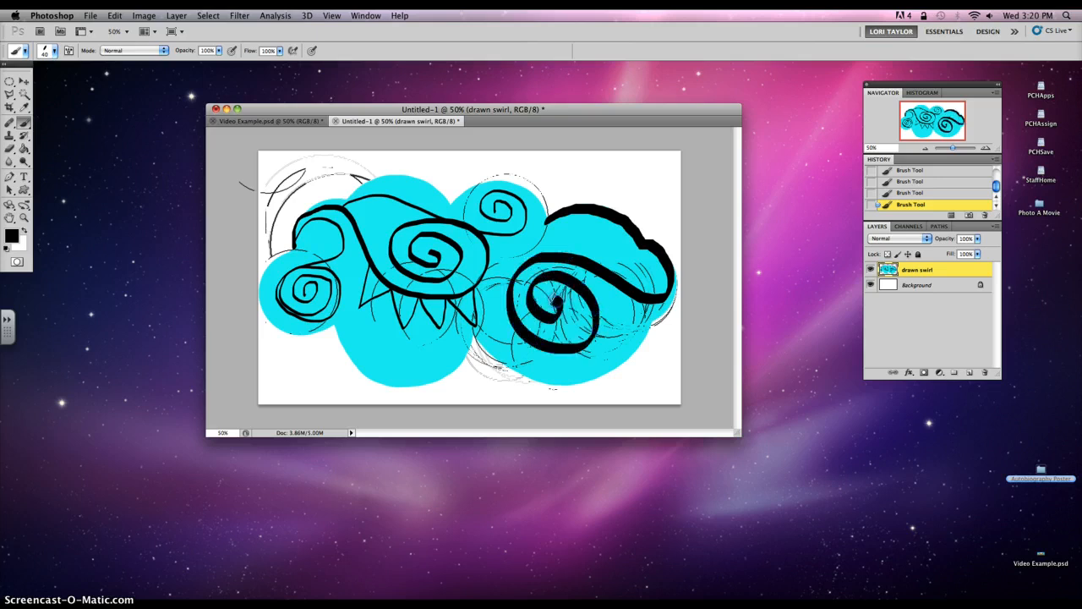
# Reduce the brush to 20 px and outline the cloud's upper lobes in black toward its left end
pyautogui.press('[')
pyautogui.press('[')
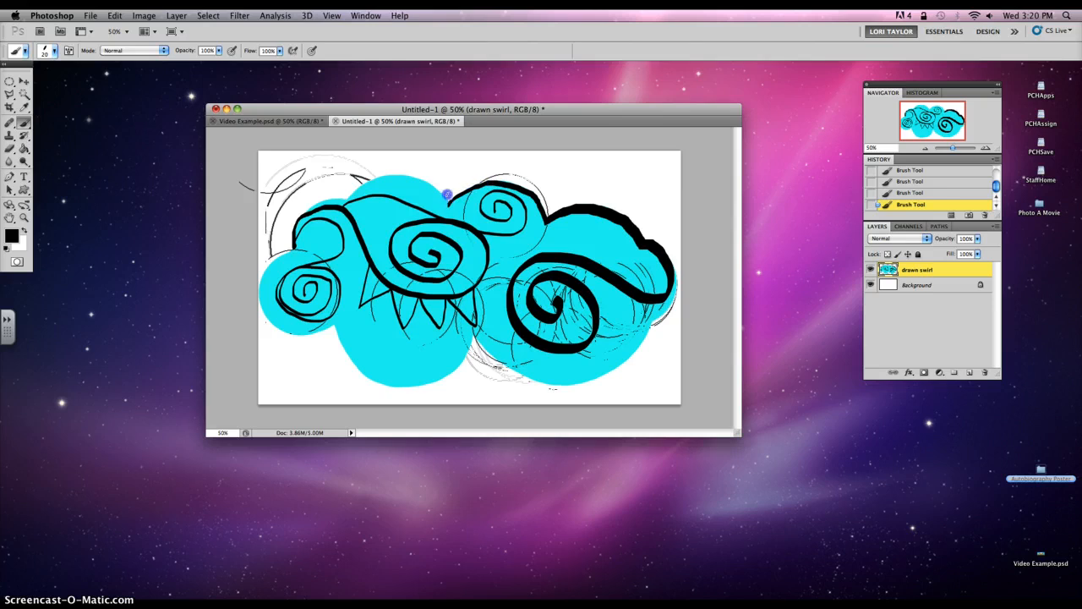
pyautogui.moveTo(447, 194)
pyautogui.mouseDown()
pyautogui.moveTo(390, 161)
pyautogui.moveTo(346, 186)
pyautogui.moveTo(342, 202)
pyautogui.moveTo(382, 177)
pyautogui.moveTo(411, 179)
pyautogui.moveTo(452, 206)
pyautogui.moveTo(400, 187)
pyautogui.moveTo(329, 204)
pyautogui.mouseUp()
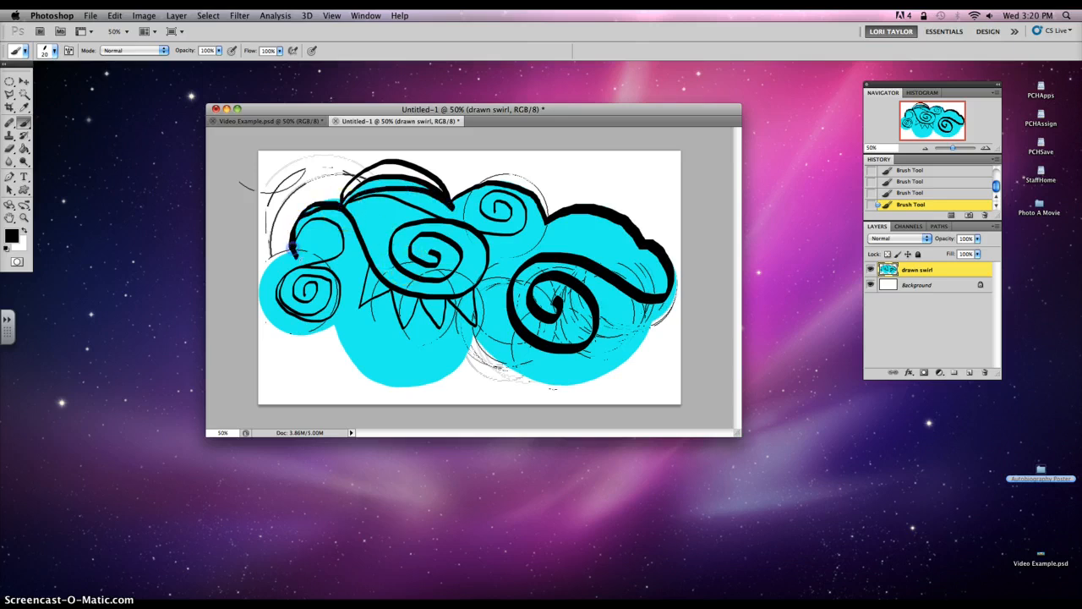
# Outline the cloud's lower edge in black and decorate its lobes with small spirals, rays around the large right spiral and a wavy line
pyautogui.moveTo(260, 304)
pyautogui.mouseDown()
pyautogui.moveTo(295, 337)
pyautogui.moveTo(340, 318)
pyautogui.moveTo(349, 353)
pyautogui.moveTo(384, 356)
pyautogui.moveTo(380, 322)
pyautogui.moveTo(358, 320)
pyautogui.moveTo(365, 346)
pyautogui.moveTo(370, 331)
pyautogui.moveTo(341, 342)
pyautogui.moveTo(358, 367)
pyautogui.moveTo(403, 375)
pyautogui.moveTo(418, 340)
pyautogui.moveTo(400, 343)
pyautogui.moveTo(404, 361)
pyautogui.moveTo(406, 350)
pyautogui.moveTo(380, 375)
pyautogui.moveTo(422, 385)
pyautogui.moveTo(459, 356)
pyautogui.moveTo(442, 334)
pyautogui.moveTo(429, 348)
pyautogui.moveTo(445, 358)
pyautogui.moveTo(445, 347)
pyautogui.moveTo(455, 365)
pyautogui.moveTo(486, 340)
pyautogui.mouseUp()
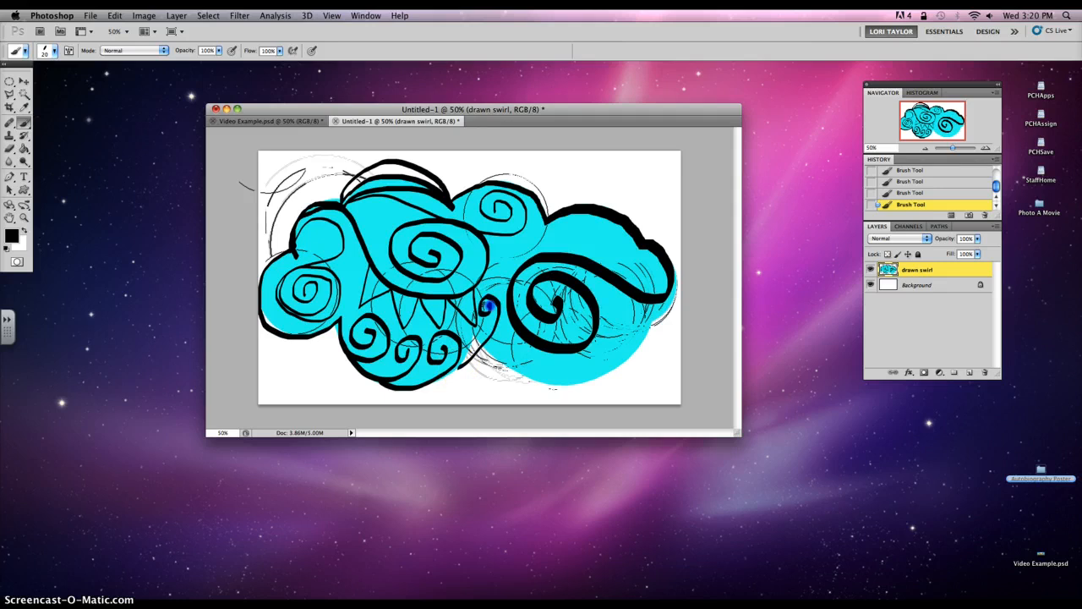
pyautogui.moveTo(489, 335)
pyautogui.mouseDown()
pyautogui.moveTo(524, 367)
pyautogui.moveTo(565, 347)
pyautogui.moveTo(570, 362)
pyautogui.moveTo(592, 352)
pyautogui.moveTo(604, 375)
pyautogui.mouseUp()
pyautogui.moveTo(592, 337); pyautogui.dragTo(621, 356)
pyautogui.moveTo(598, 317); pyautogui.dragTo(658, 338)
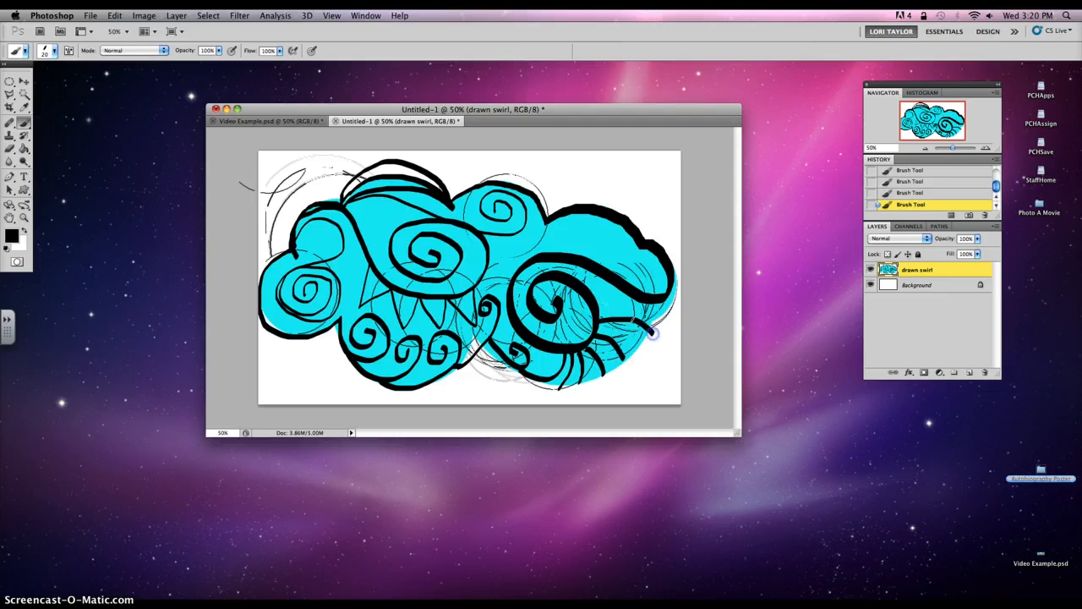
pyautogui.moveTo(593, 301)
pyautogui.mouseDown()
pyautogui.moveTo(640, 295)
pyautogui.moveTo(600, 270)
pyautogui.mouseUp()
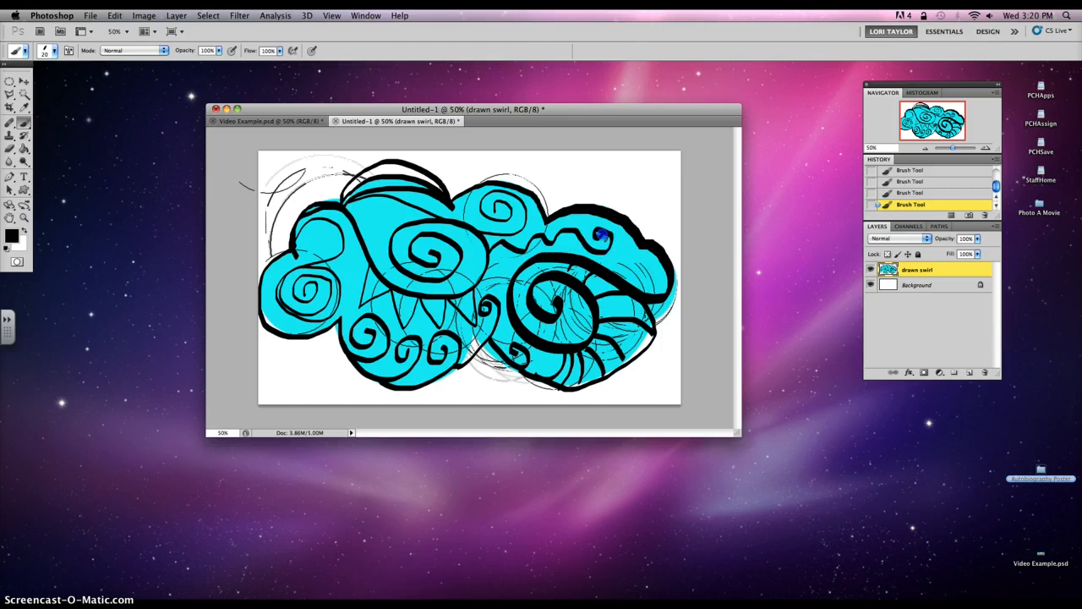
pyautogui.moveTo(651, 247); pyautogui.dragTo(646, 282)
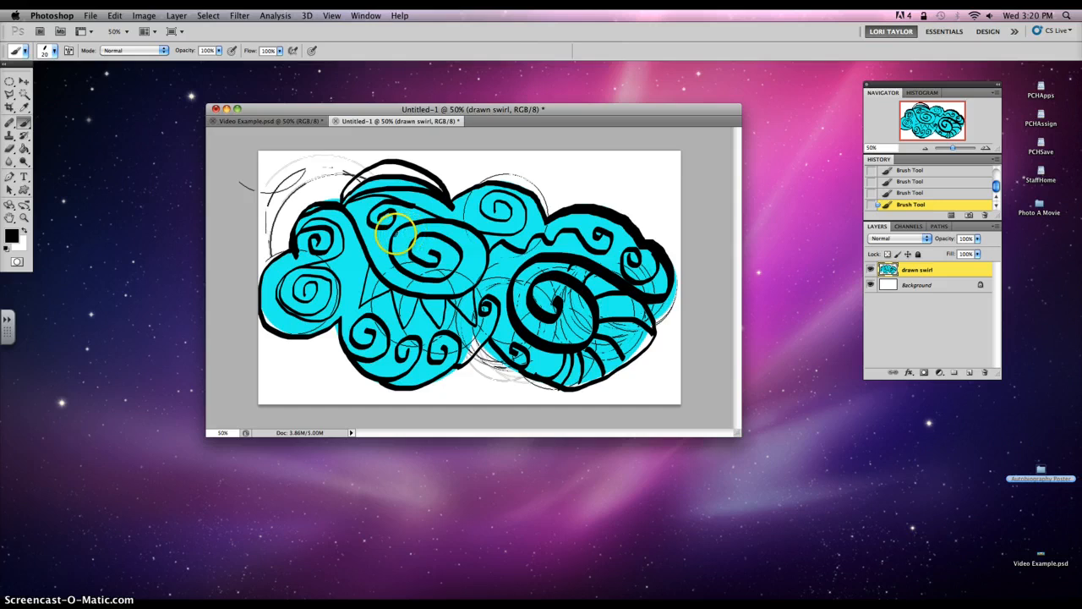
# Add black dots with a hard round brush: 35 px beside the central spiral, one 70 px to its left, 15 px around the upper spiral
pyautogui.click(48, 51)
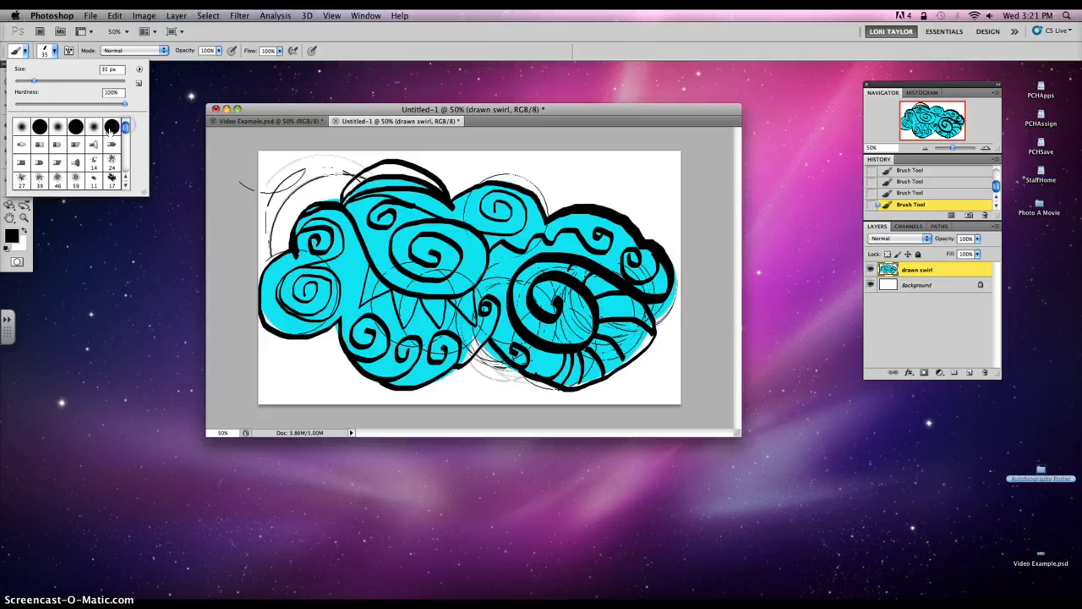
pyautogui.click(377, 243)
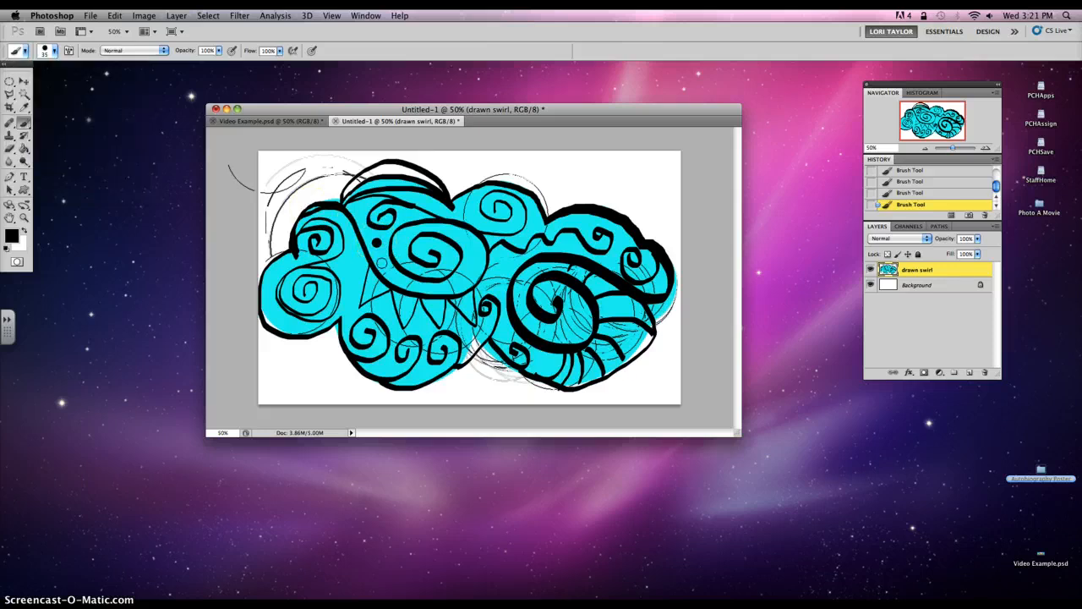
pyautogui.click(382, 260)
pyautogui.press(']')
pyautogui.press(']')
pyautogui.click(350, 265)
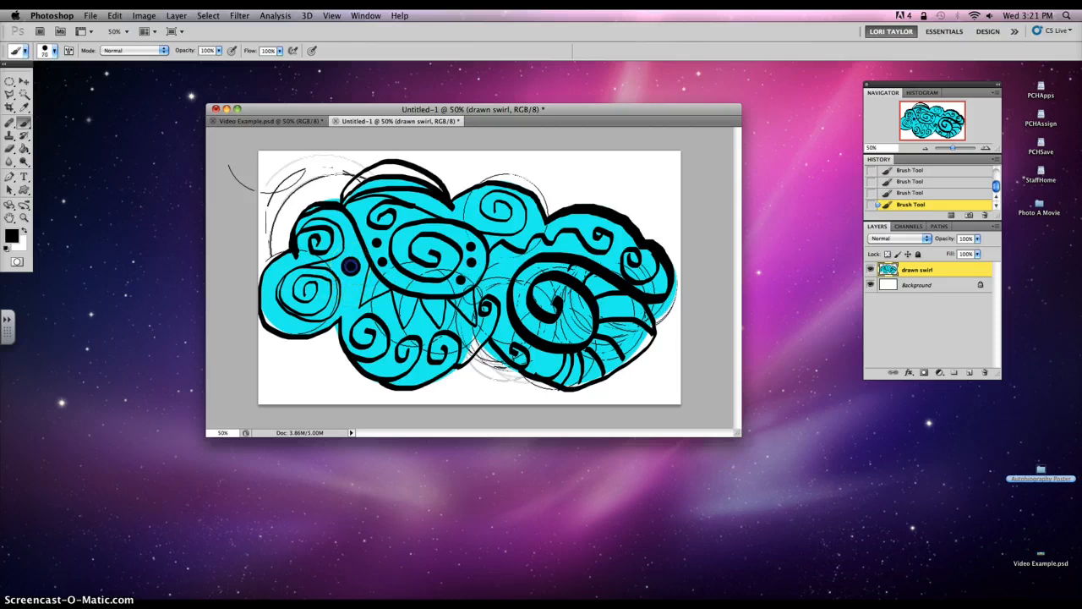
pyautogui.press('[')
pyautogui.click(624, 341)
# Separate the cloud document's window, copy its drawn swirl layer into Video Example.psd, and lower the cloud over the poster's bottom edge
pyautogui.moveTo(423, 115); pyautogui.dragTo(501, 190)
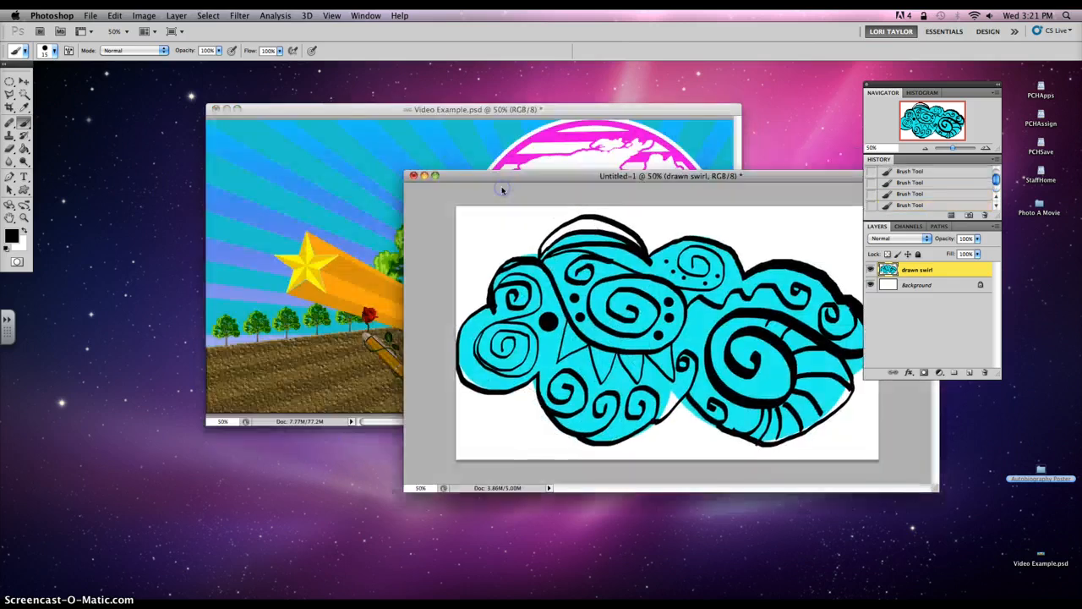
pyautogui.click(25, 81)
pyautogui.moveTo(513, 314)
pyautogui.mouseDown()
pyautogui.moveTo(541, 317)
pyautogui.moveTo(365, 318)
pyautogui.mouseUp()
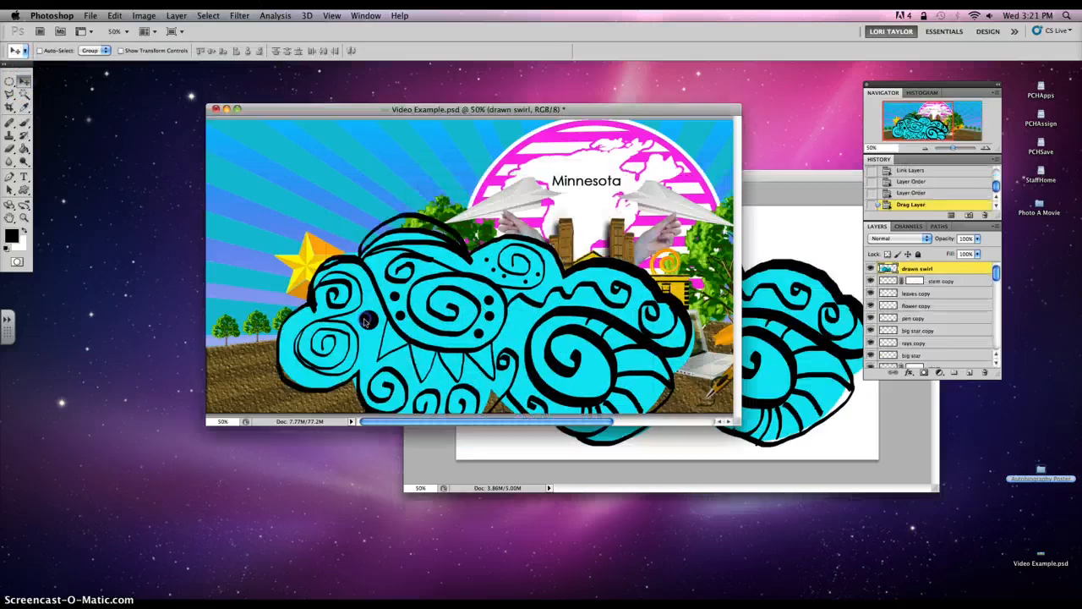
pyautogui.moveTo(455, 328); pyautogui.dragTo(469, 374)
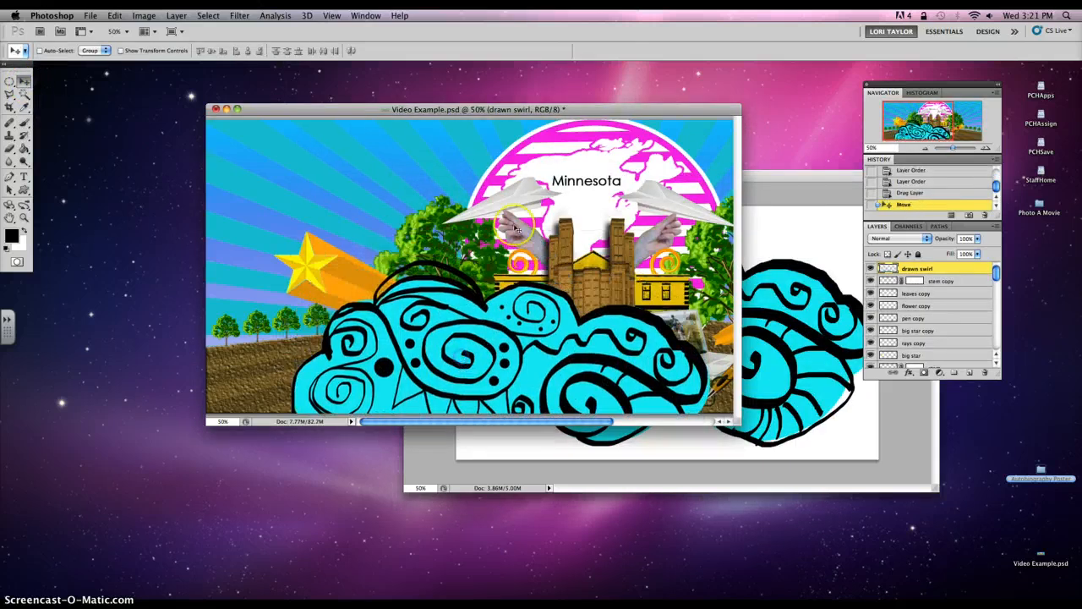
# Enlarge the poster window to show the whole artwork, scale the cloud proportionally to about 74%, and place it below the building
pyautogui.moveTo(414, 109); pyautogui.dragTo(379, 104)
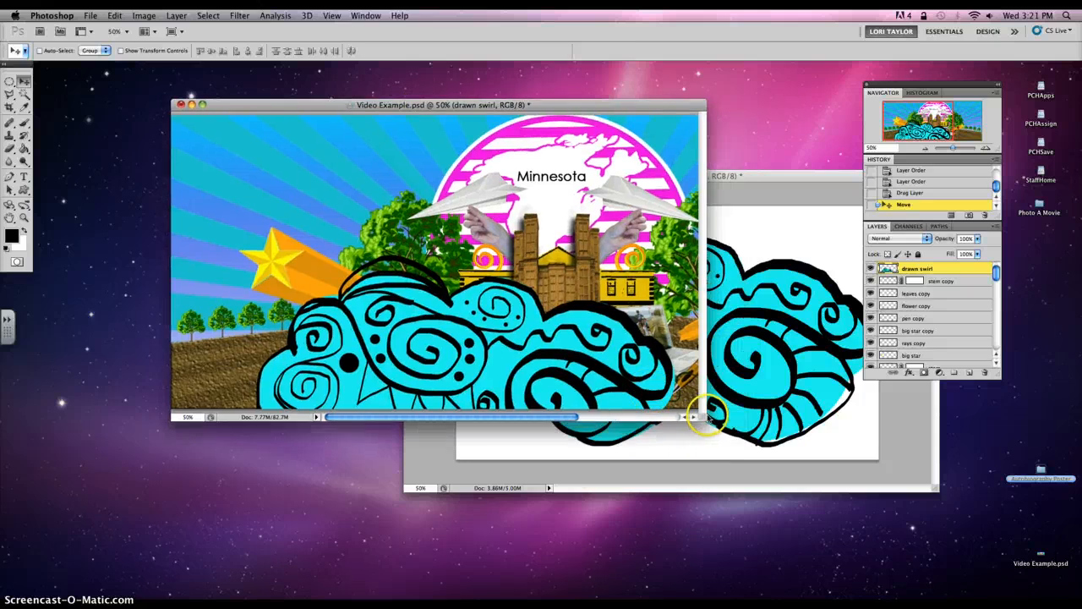
pyautogui.moveTo(704, 417); pyautogui.dragTo(888, 543)
pyautogui.moveTo(527, 103); pyautogui.dragTo(414, 68)
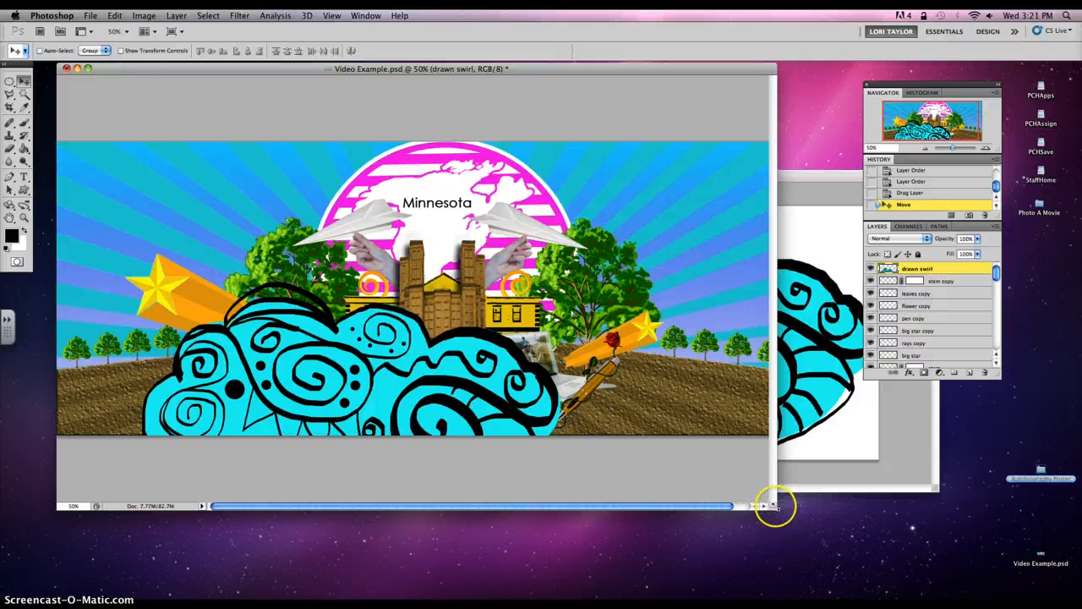
pyautogui.moveTo(773, 505); pyautogui.dragTo(854, 510)
pyautogui.hotkey('ctrl', 't')
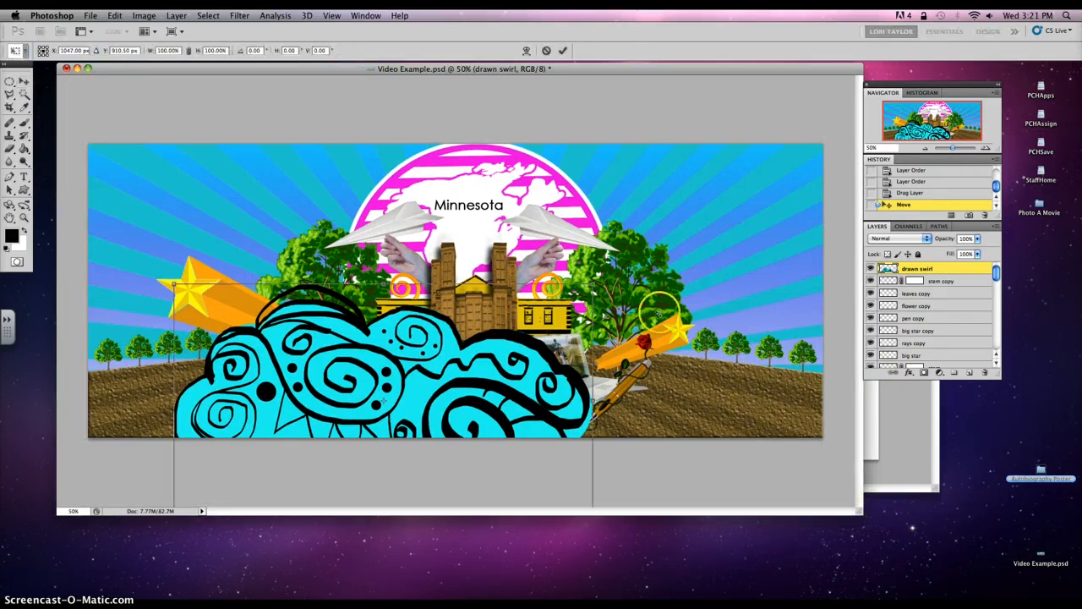
pyautogui.moveTo(590, 286)
pyautogui.mouseDown()
pyautogui.moveTo(509, 380)
pyautogui.moveTo(454, 394)
pyautogui.moveTo(572, 389)
pyautogui.moveTo(579, 399)
pyautogui.mouseUp()
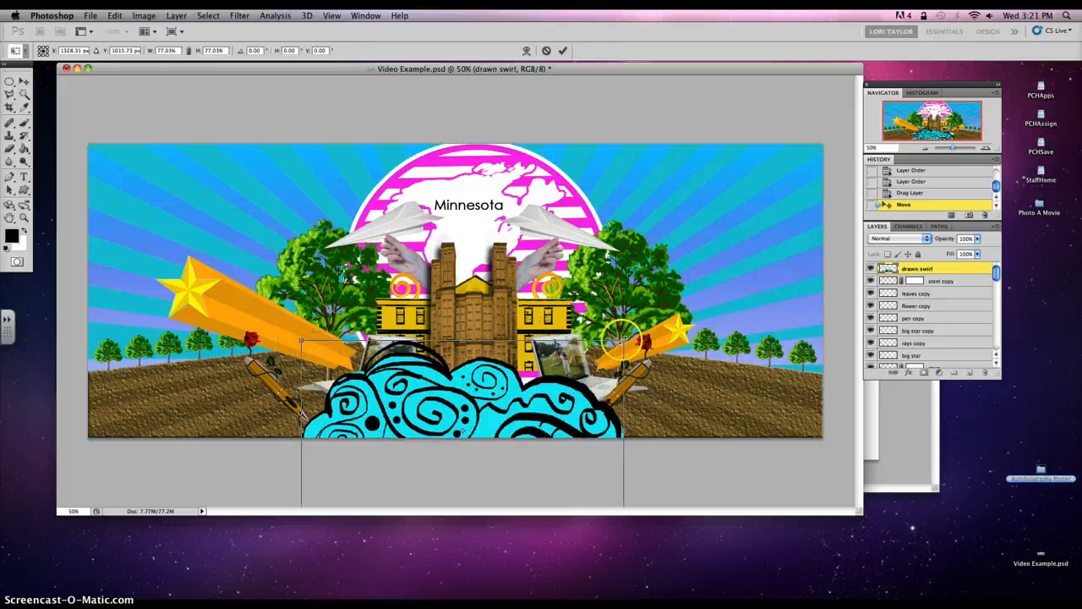
pyautogui.moveTo(623, 340); pyautogui.dragTo(610, 348)
pyautogui.moveTo(545, 394); pyautogui.dragTo(570, 389)
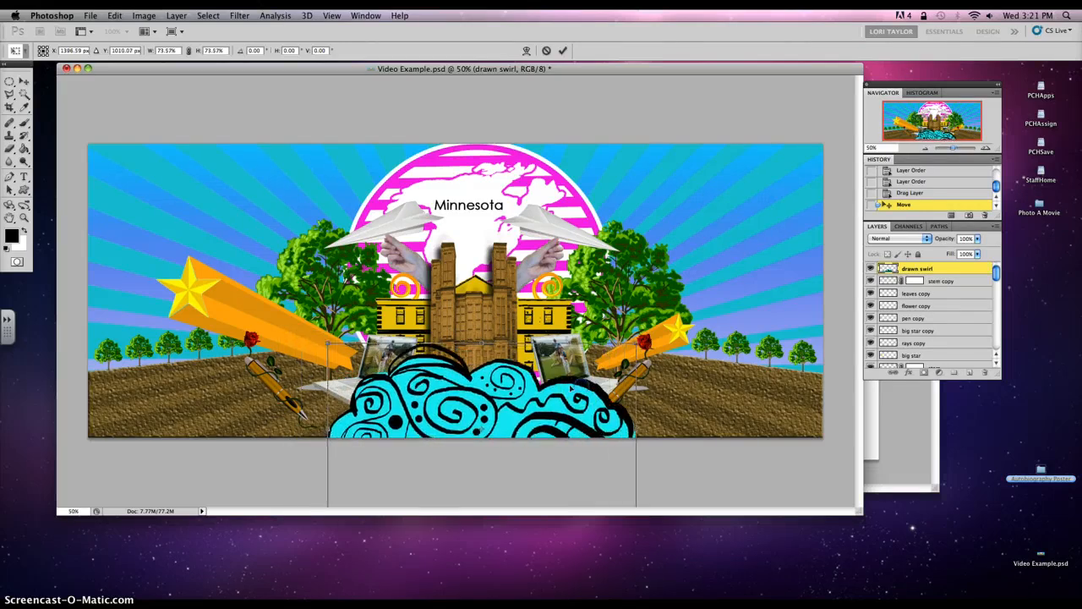
# Warp the cloud so its left and right sides spread outward along the poster's bottom edge
pyautogui.rightClick(543, 380)
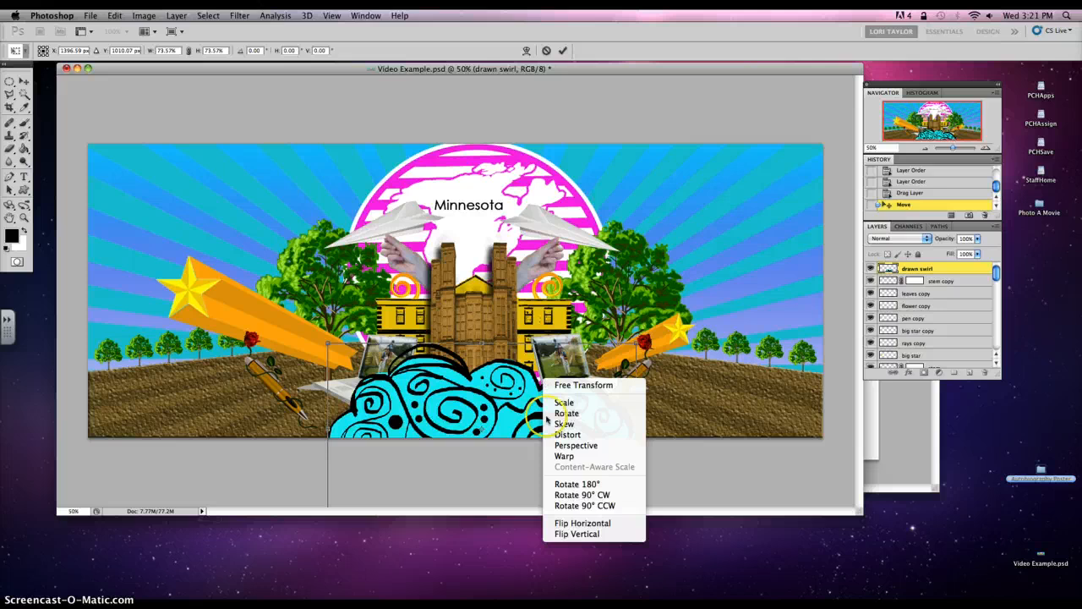
pyautogui.click(561, 456)
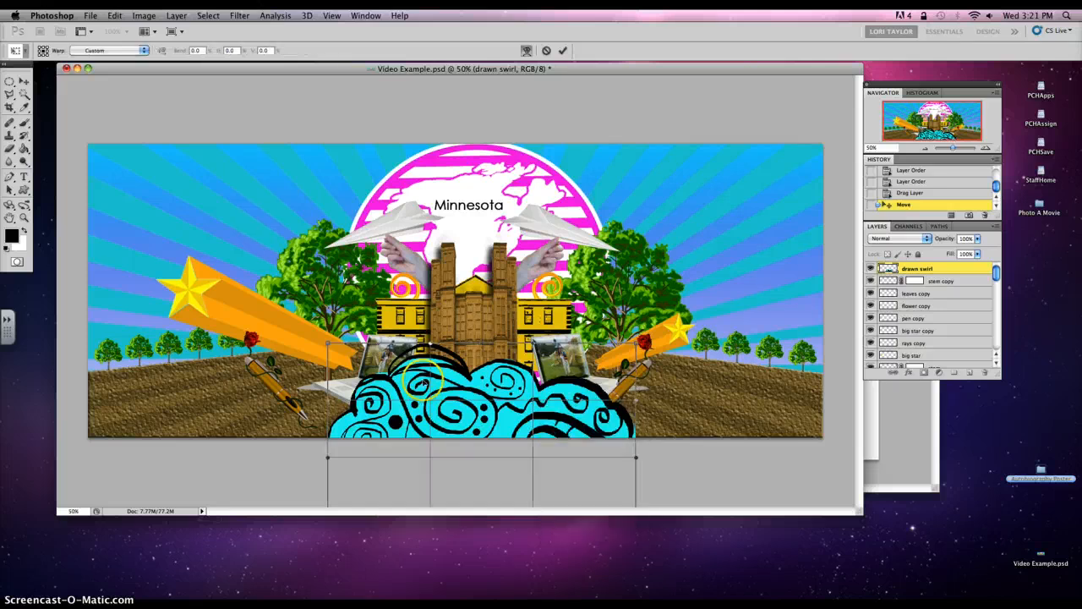
pyautogui.moveTo(409, 347); pyautogui.dragTo(261, 475)
pyautogui.moveTo(636, 428); pyautogui.dragTo(663, 440)
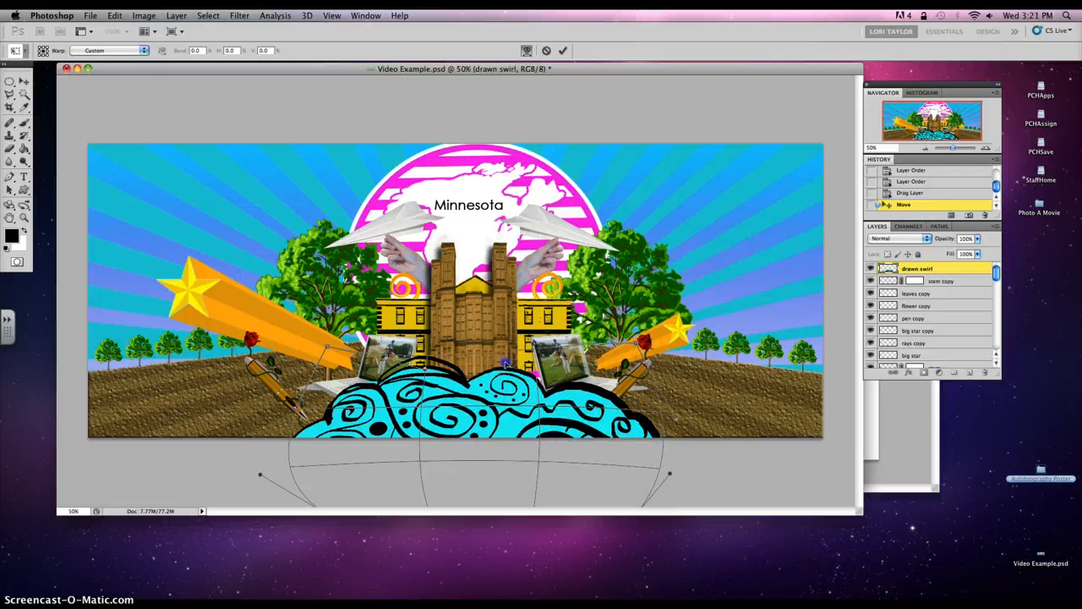
# Flatten the cloud's upper lobes below the laptops with the warp, apply it, and nudge the cloud slightly right along the bottom edge
pyautogui.moveTo(506, 364); pyautogui.dragTo(506, 369)
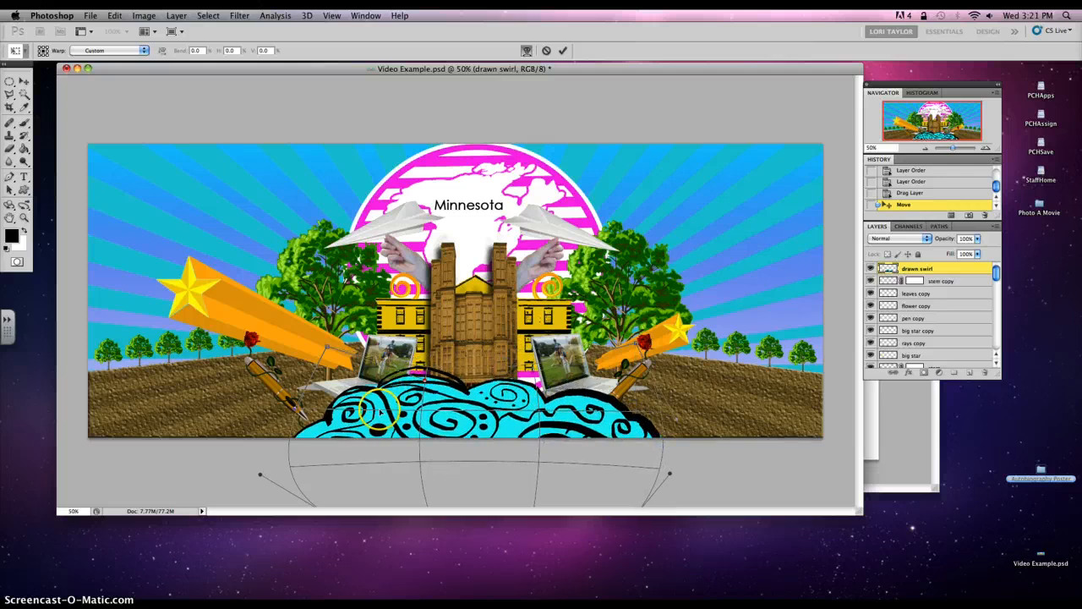
pyautogui.moveTo(379, 409); pyautogui.dragTo(375, 415)
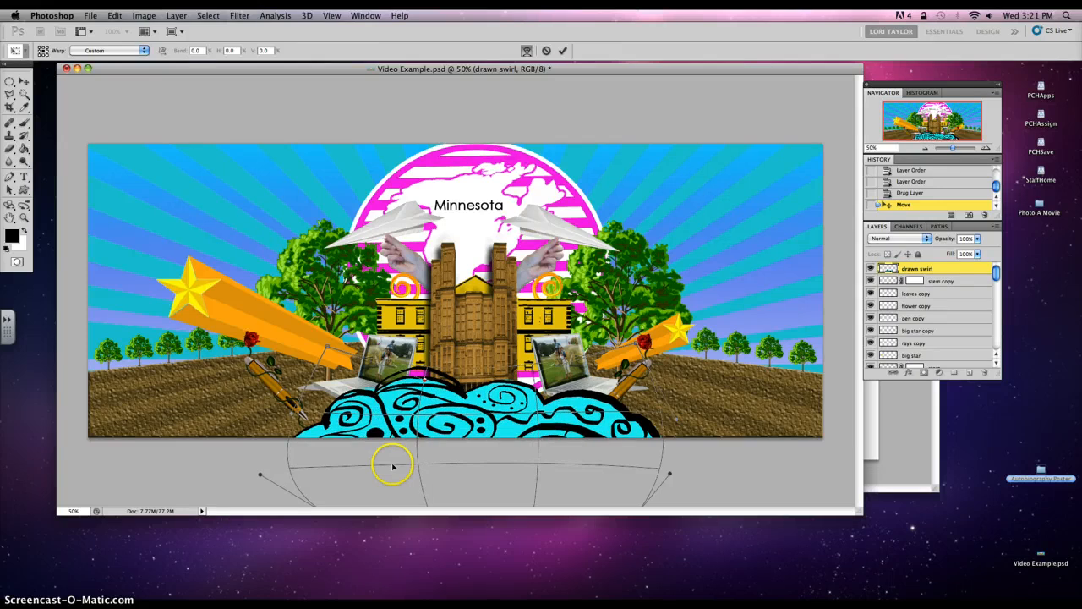
pyautogui.moveTo(393, 466); pyautogui.dragTo(390, 439)
pyautogui.moveTo(389, 400); pyautogui.dragTo(383, 415)
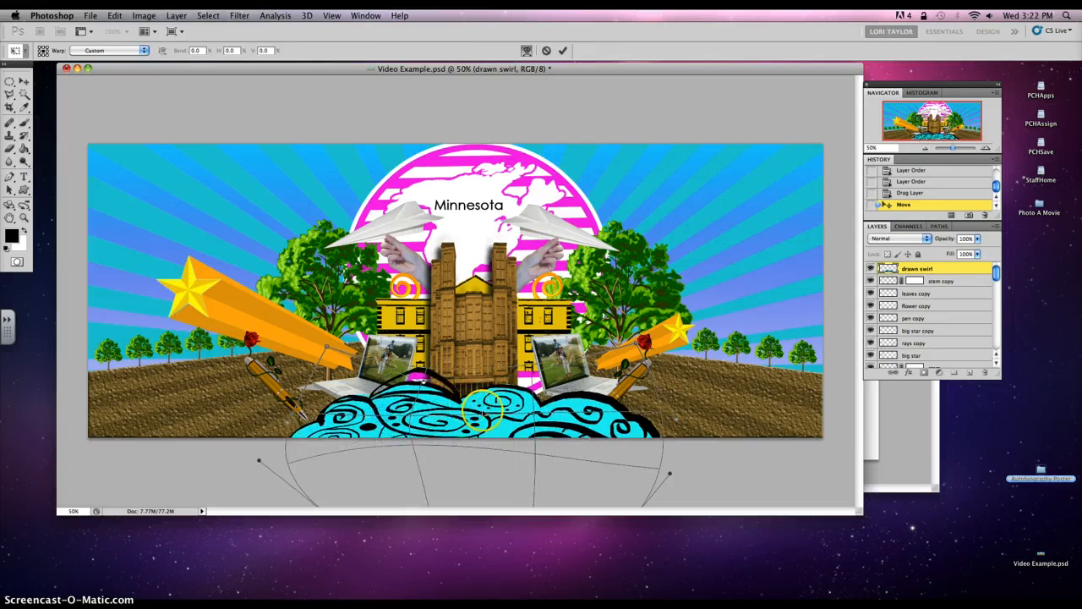
pyautogui.moveTo(496, 408); pyautogui.dragTo(497, 416)
pyautogui.moveTo(563, 395); pyautogui.dragTo(567, 403)
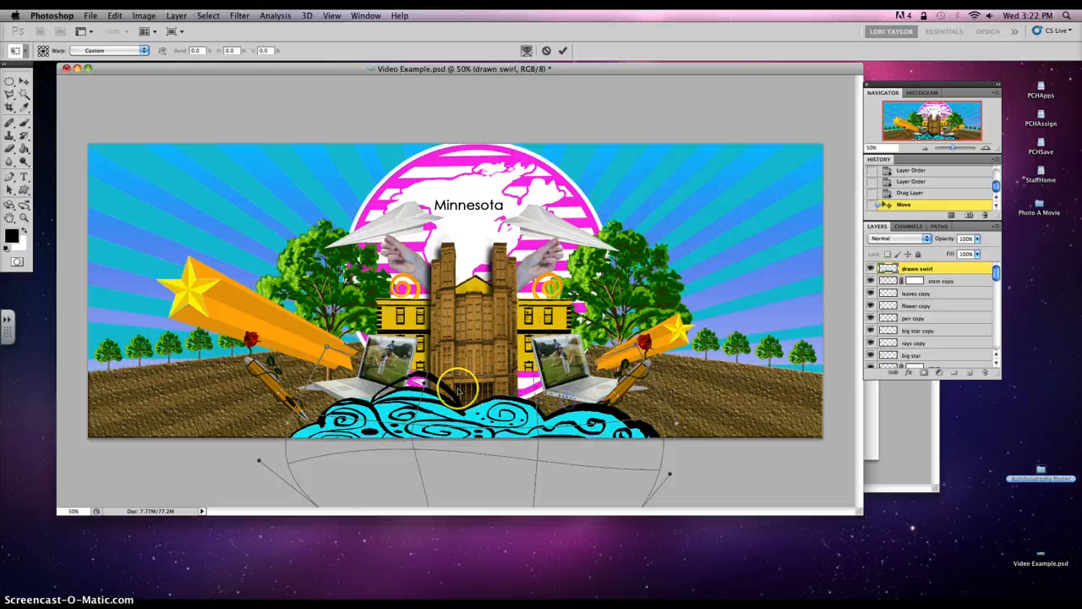
pyautogui.doubleClick(457, 397)
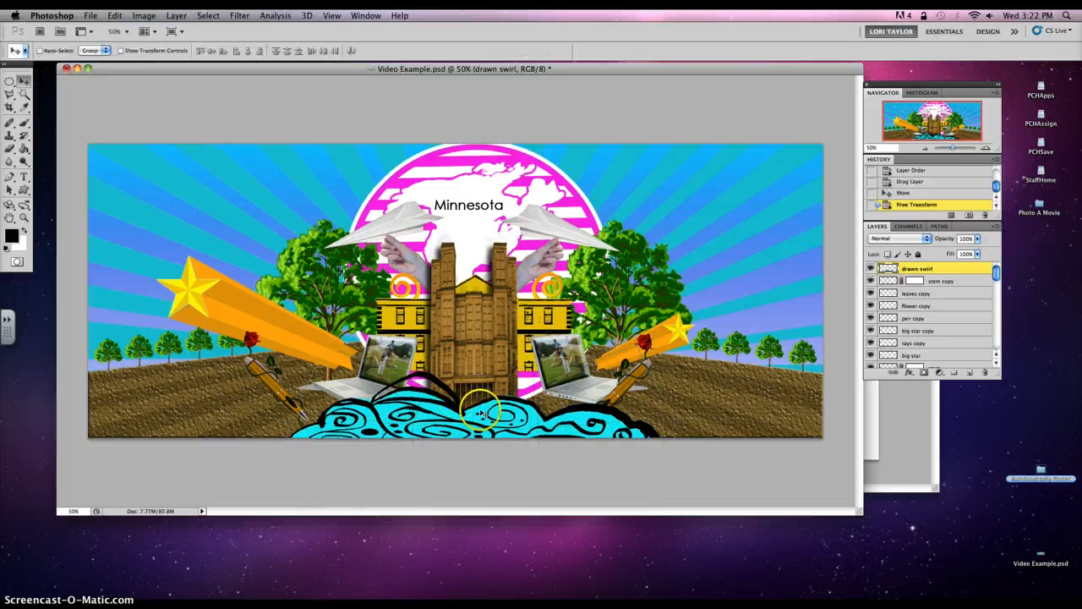
pyautogui.moveTo(496, 418); pyautogui.dragTo(497, 419)
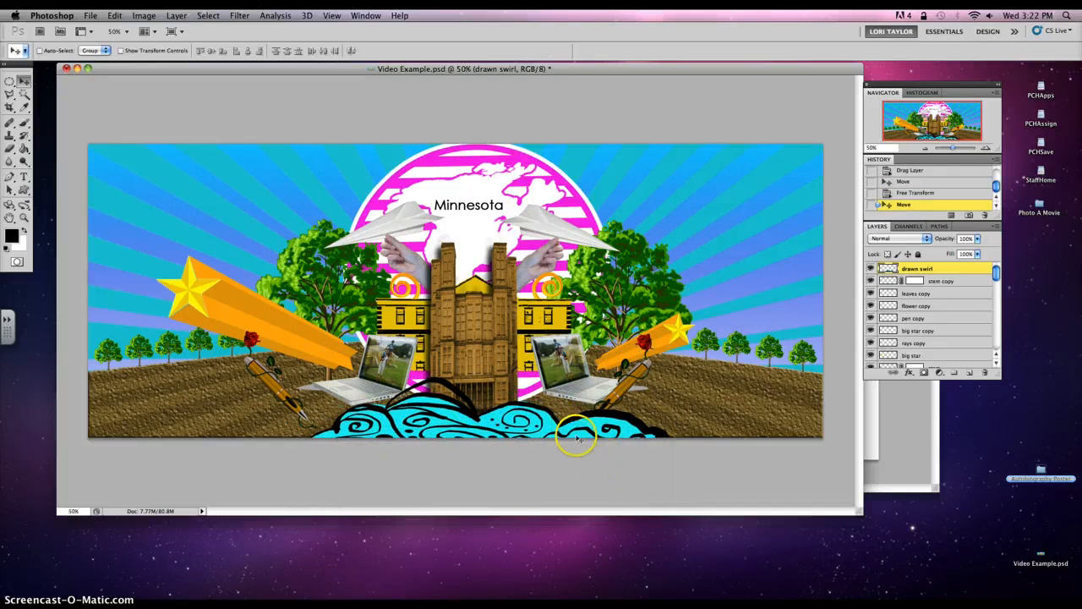
pyautogui.moveTo(577, 435); pyautogui.dragTo(577, 429)
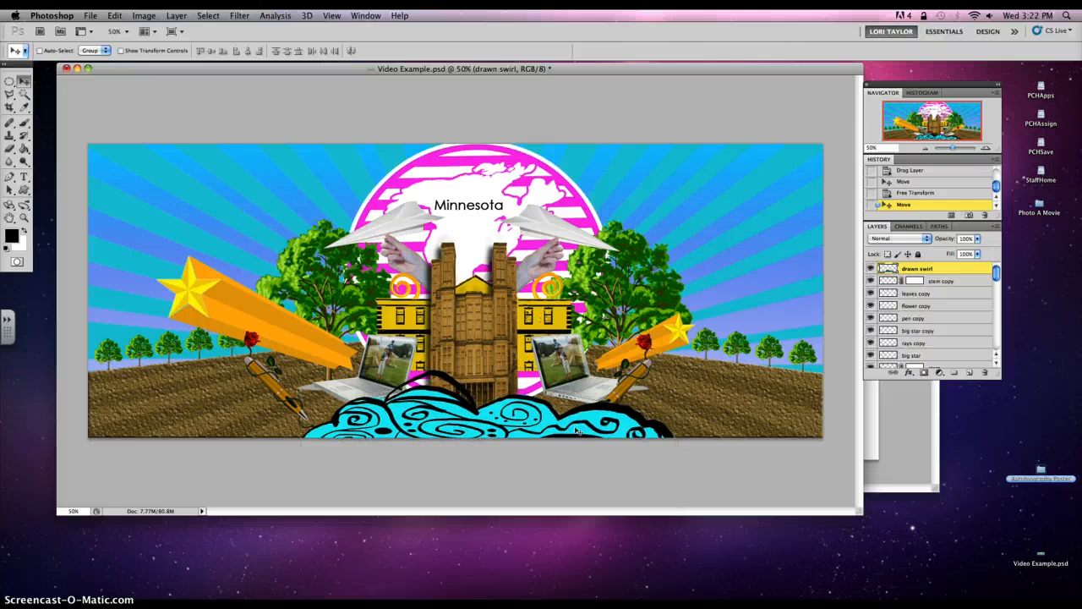